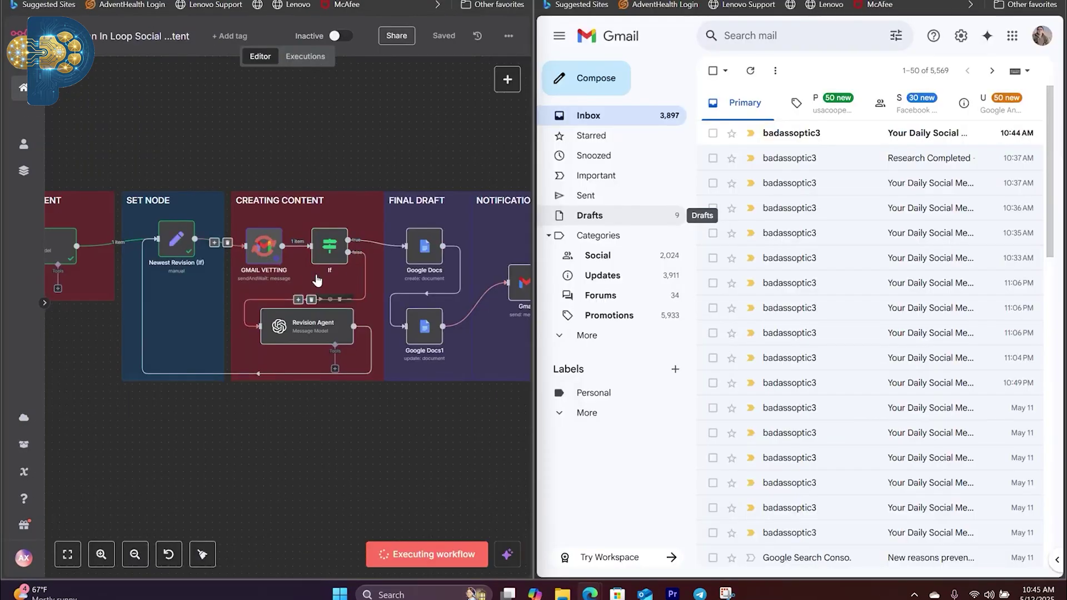
- Open the newest "Your Daily Social Media Post Is Ready To Be Reviewed" email, read through the draft, and open its response form
click(859, 139)
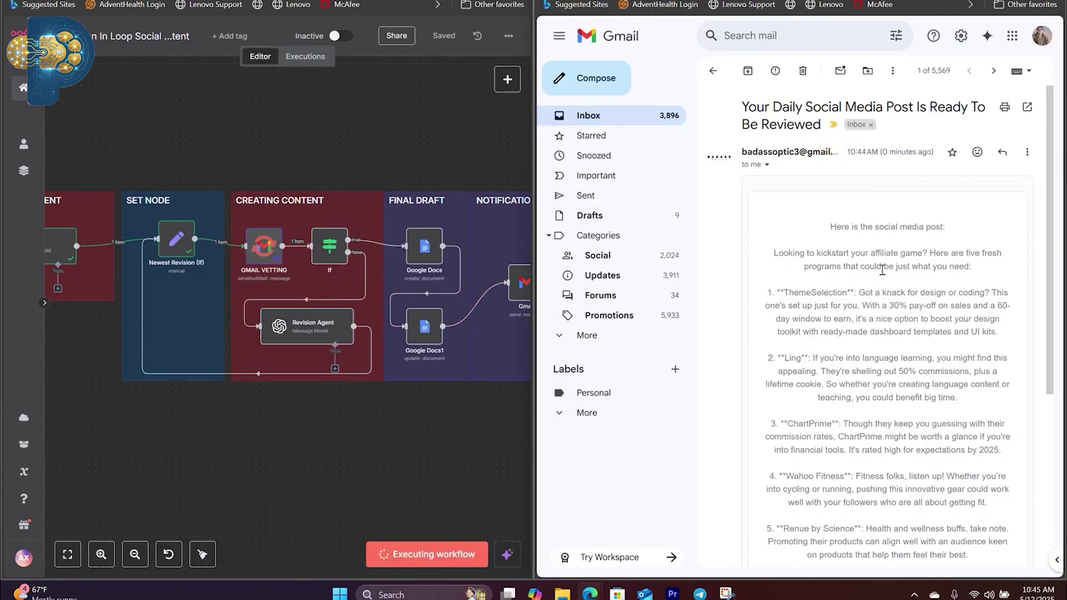
scroll(896, 296, down, 3)
scroll(889, 277, up, 3)
scroll(880, 262, down, 2)
scroll(938, 250, down, 4)
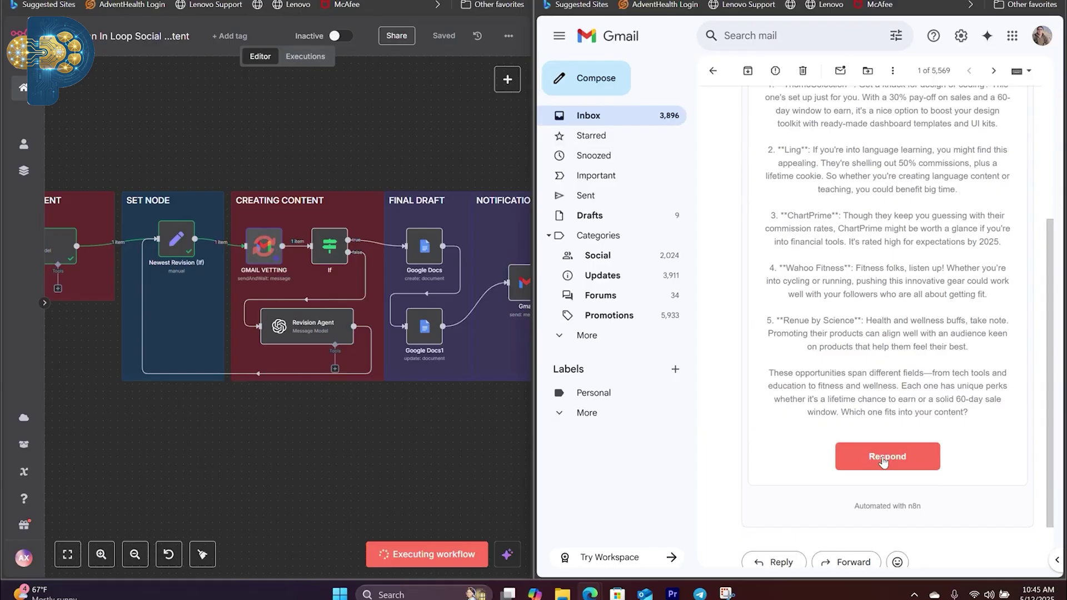
click(885, 455)
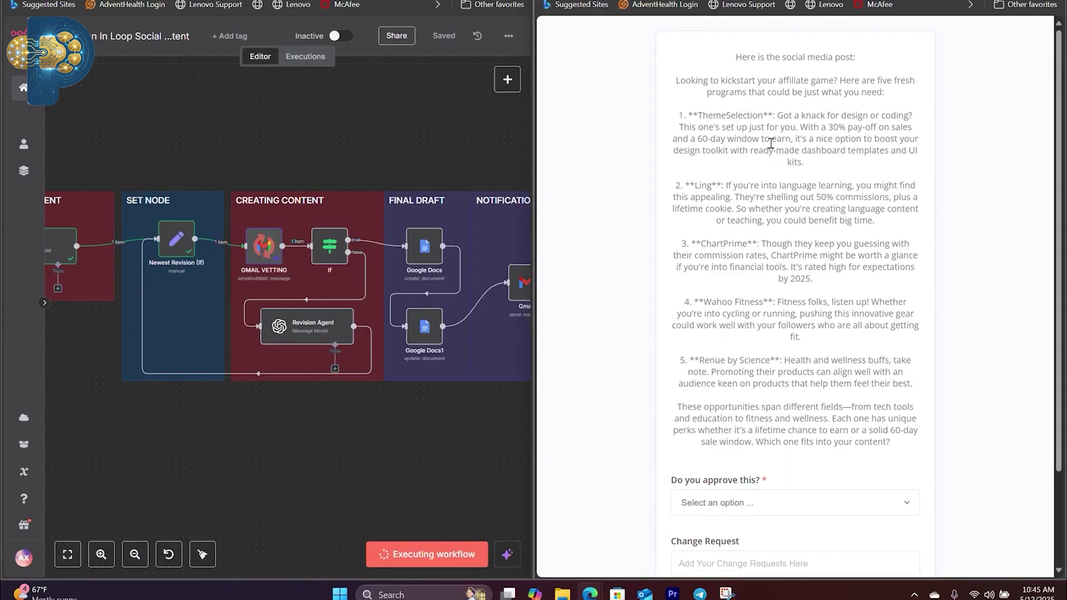
- Answer the approval question with "No, I want to add some changes below" and submit the change request "remove item 5"
scroll(771, 144, down, 3)
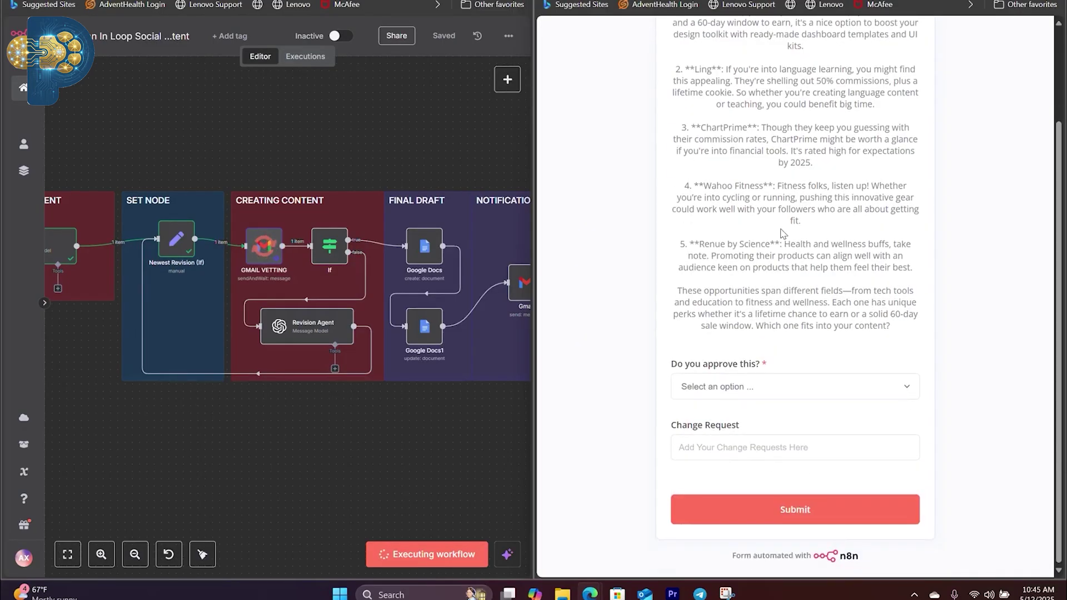
click(734, 392)
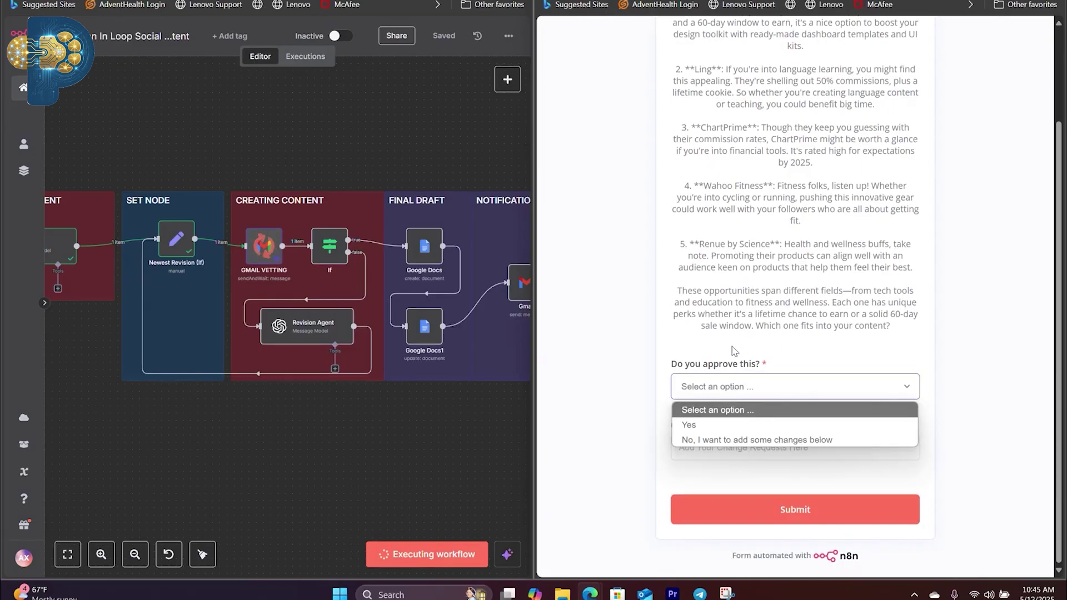
click(715, 442)
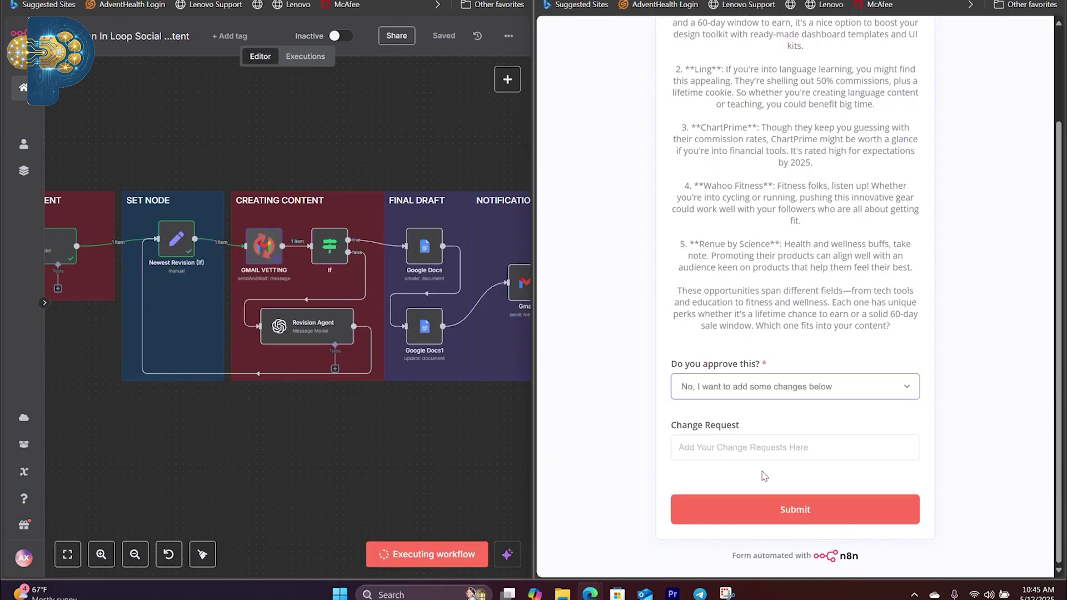
click(734, 450)
text(remove )
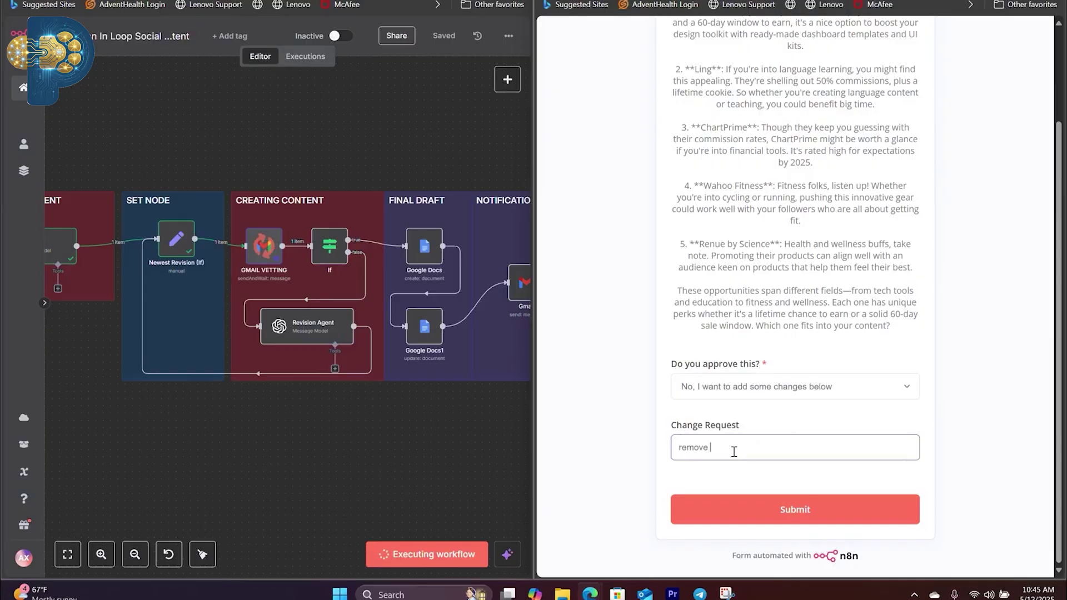
text(item 5)
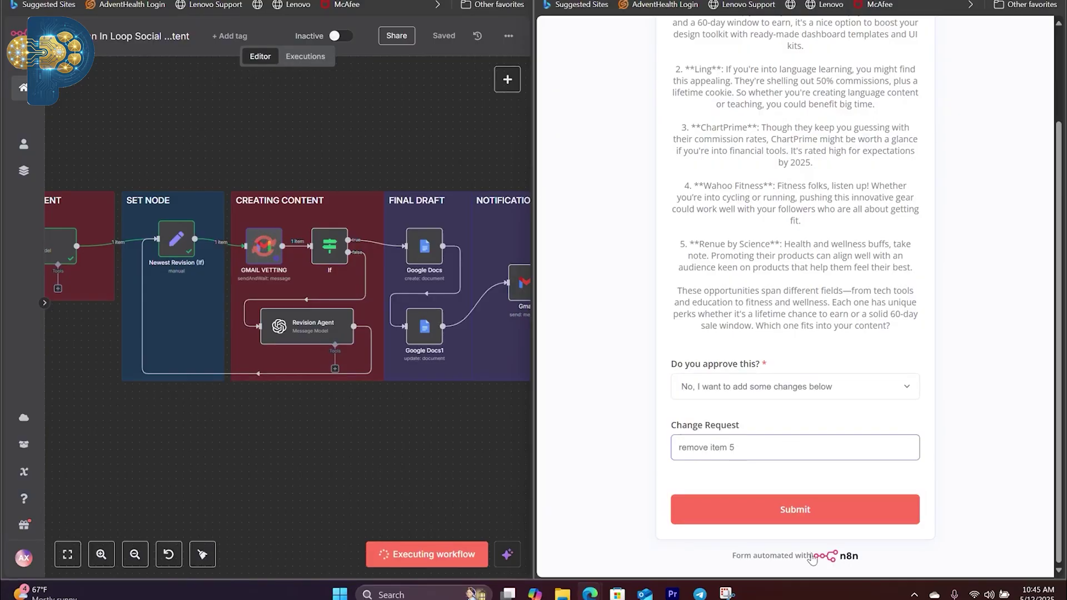
click(815, 509)
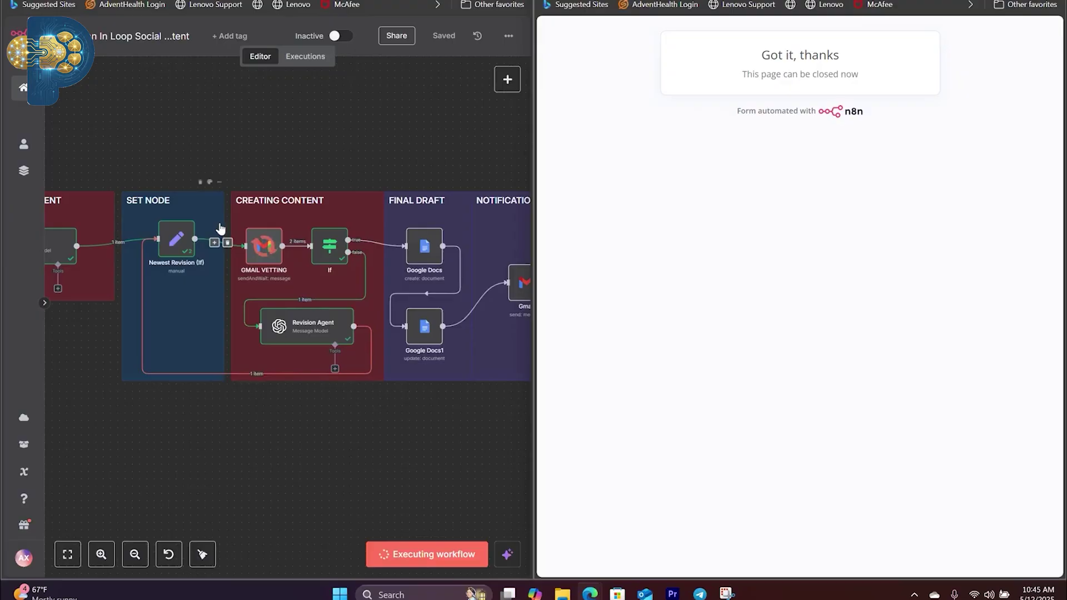
- Return to the inbox, open the new review email with the revised post, read it, and open its response form
click(620, 1)
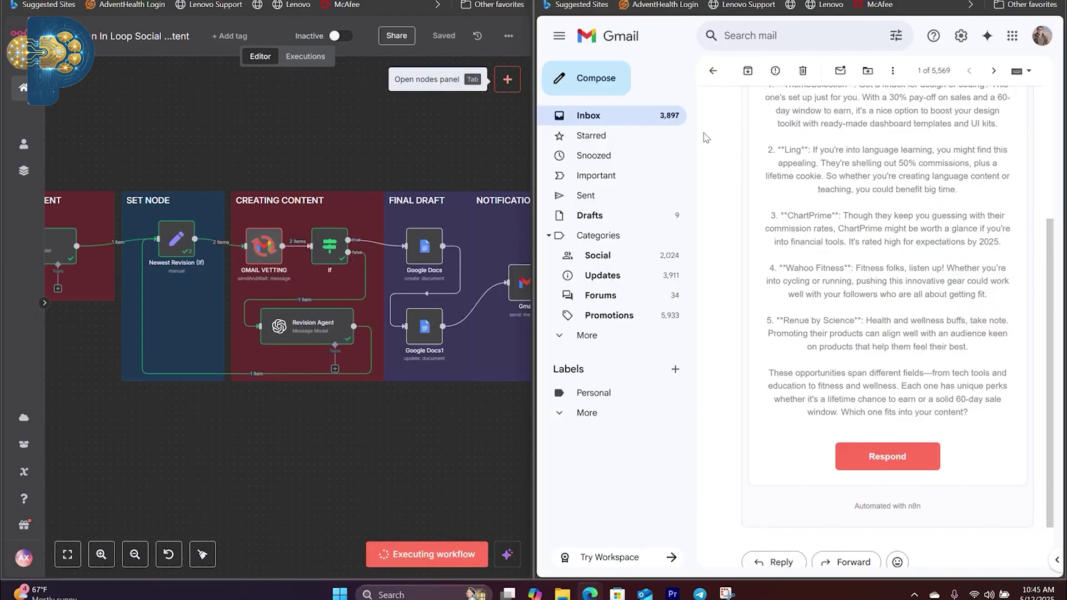
click(602, 118)
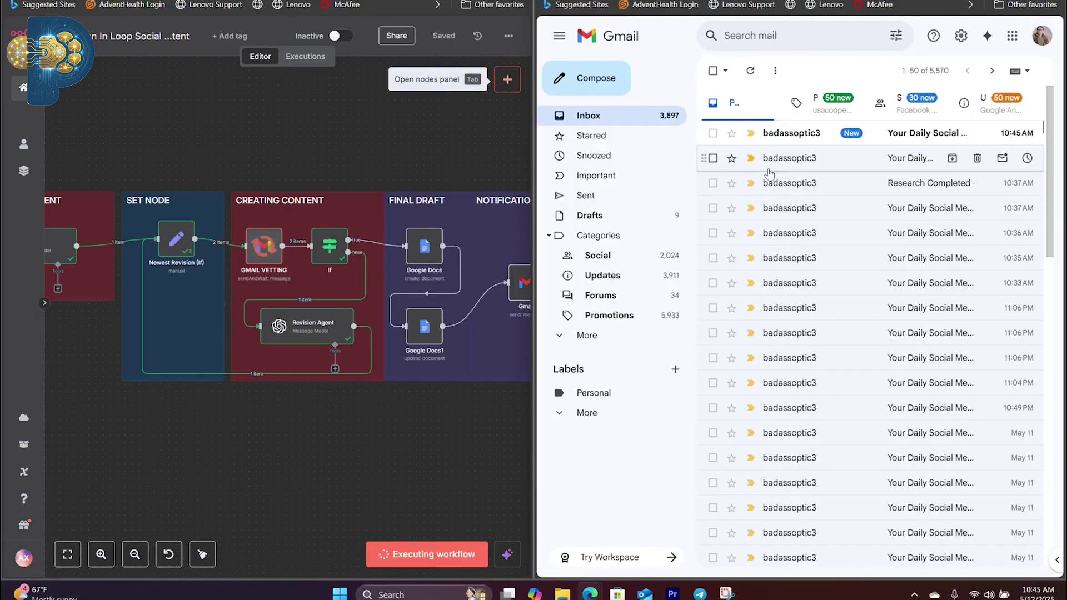
click(899, 135)
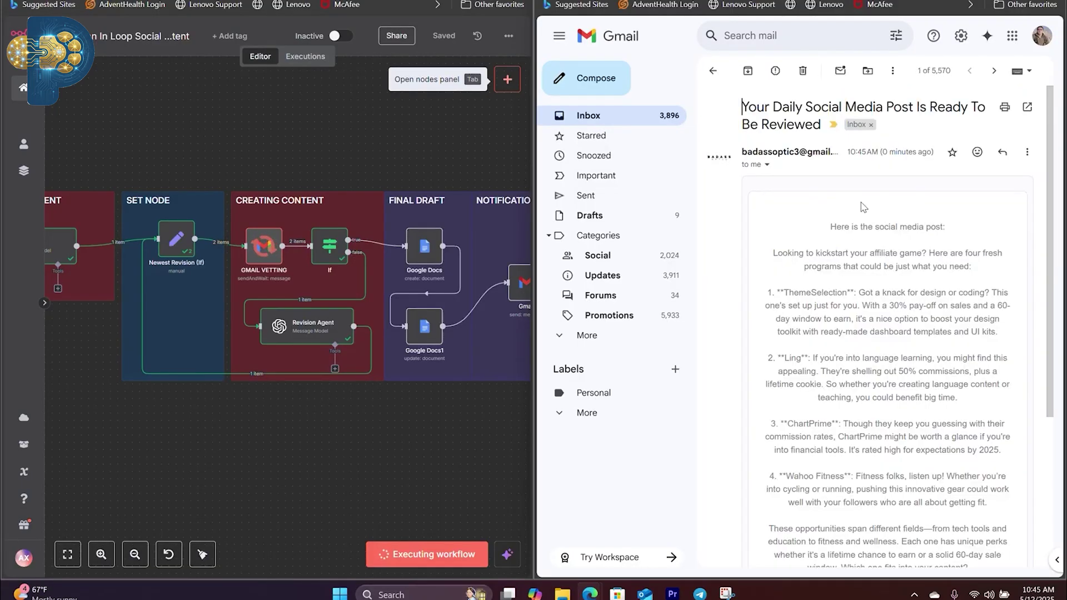
scroll(897, 293, down, 3)
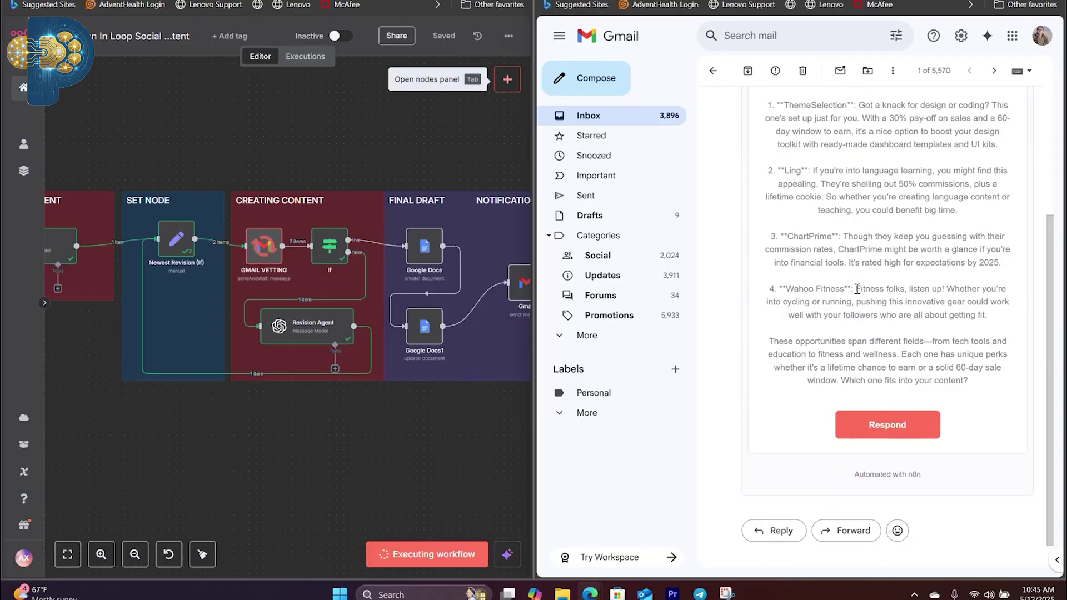
scroll(914, 363, up, 1)
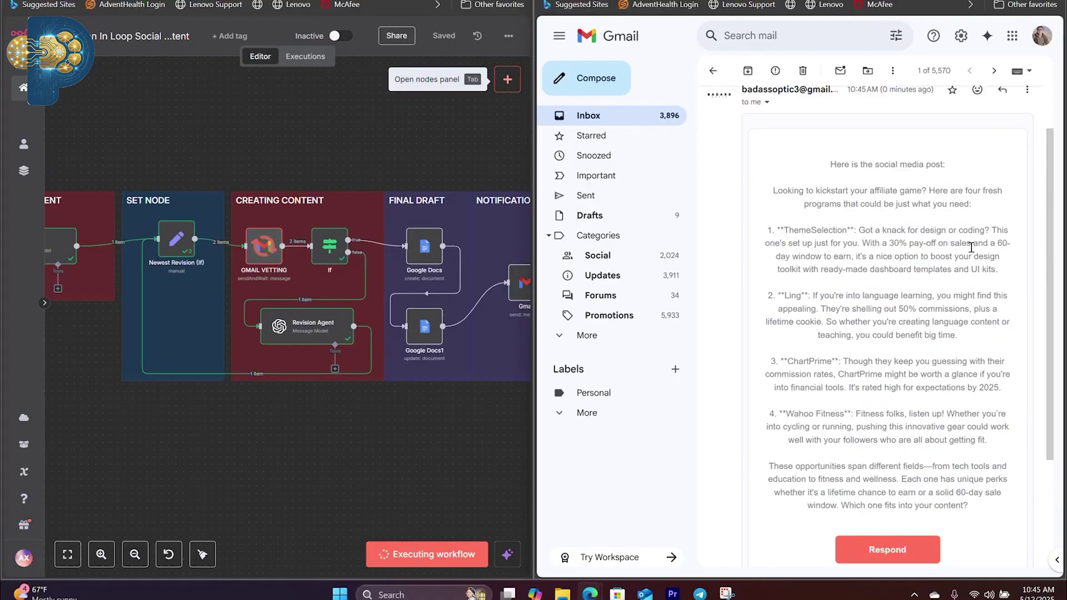
scroll(971, 247, down, 1)
click(900, 491)
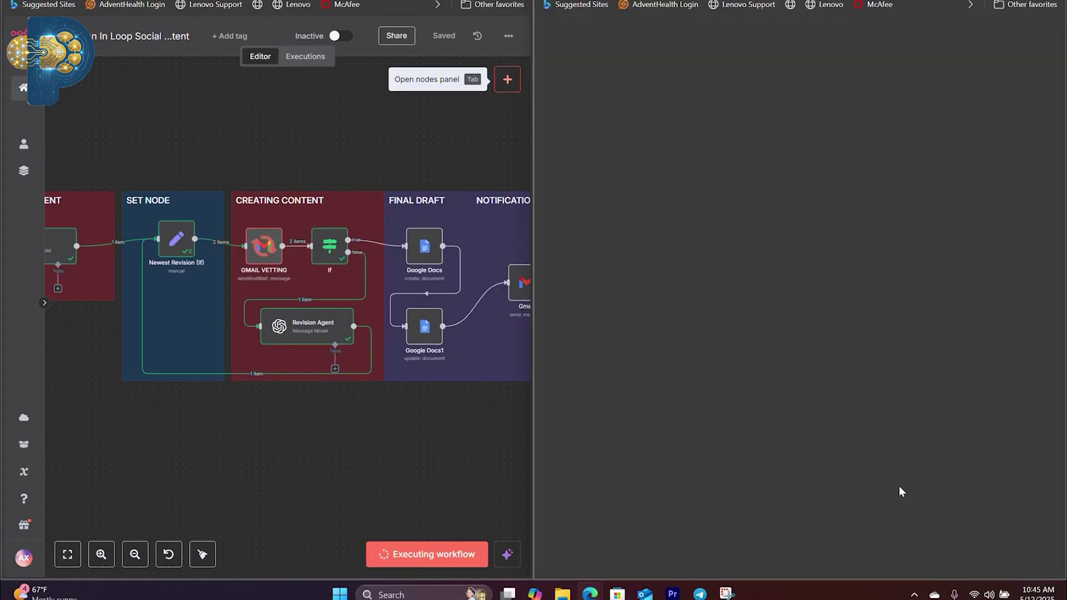
- Approve the revised social media post by answering "Yes" and submit the form
scroll(945, 435, down, 1)
click(739, 388)
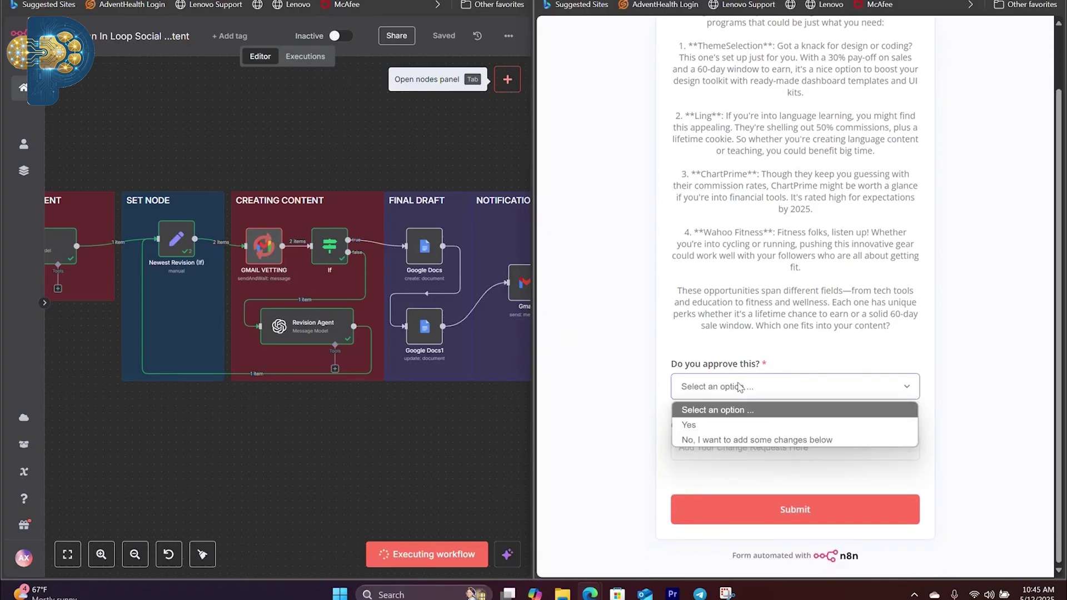
click(733, 426)
click(847, 514)
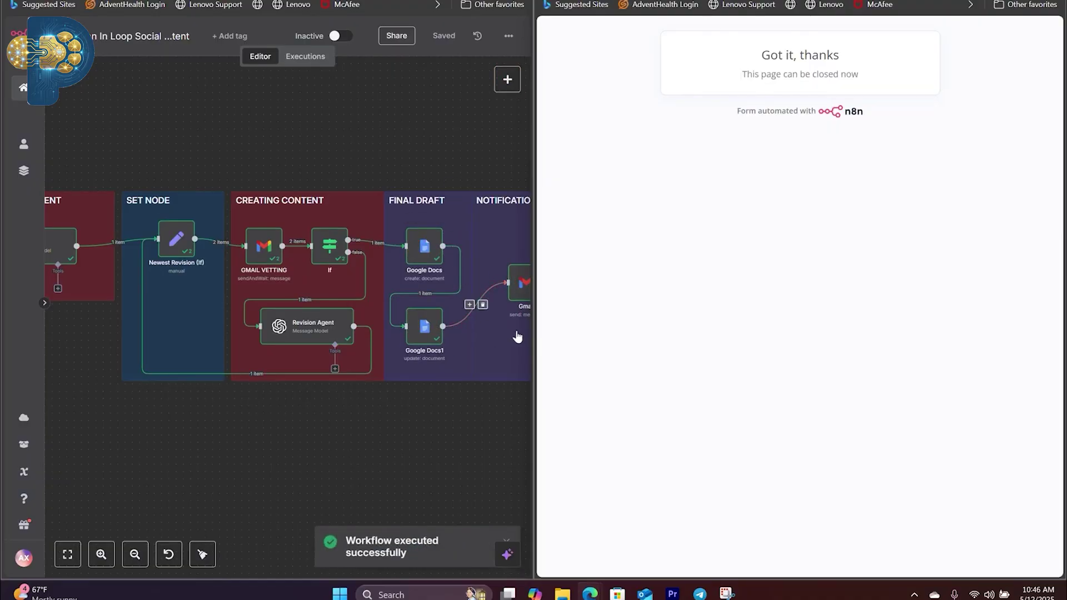
- Check the newest inbox email, then open the "Daily Social Post May122025" document in the Research folder on Google Drive
click(567, 0)
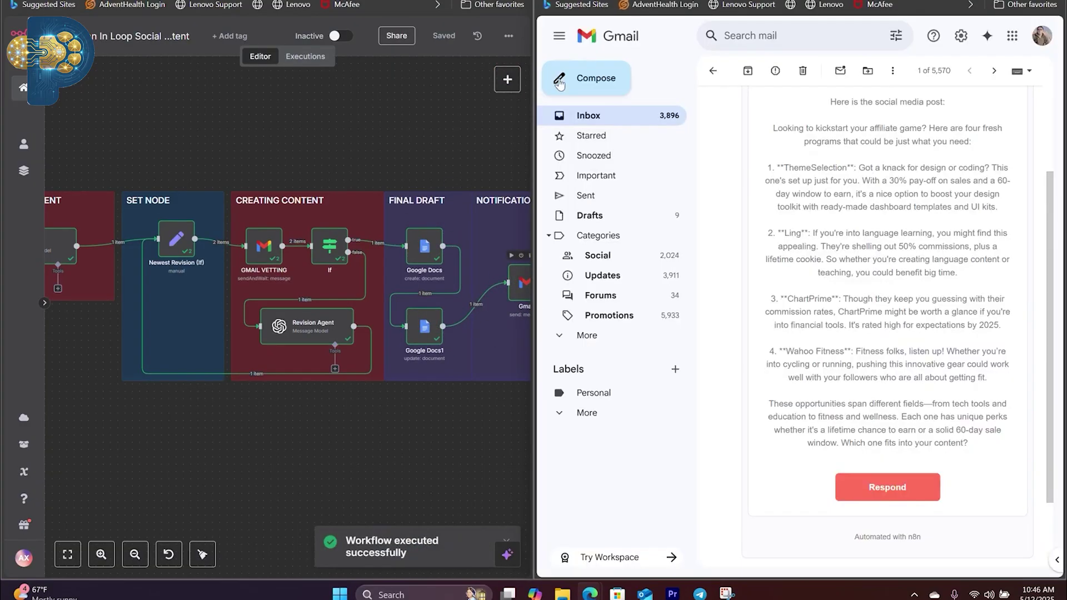
click(594, 117)
click(910, 139)
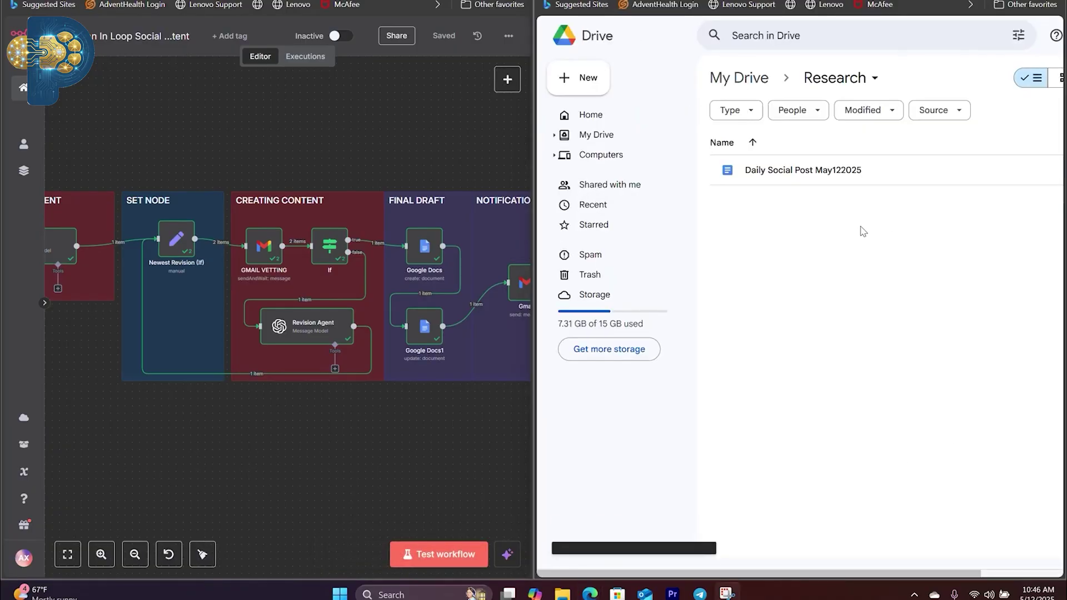
double_click(818, 170)
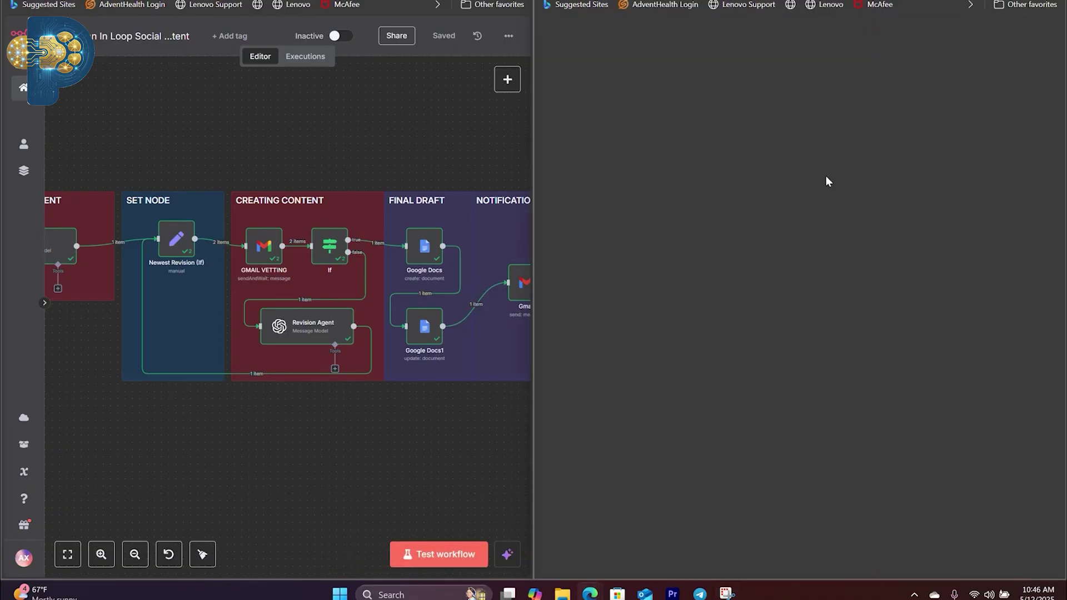
key(ctrl+a)
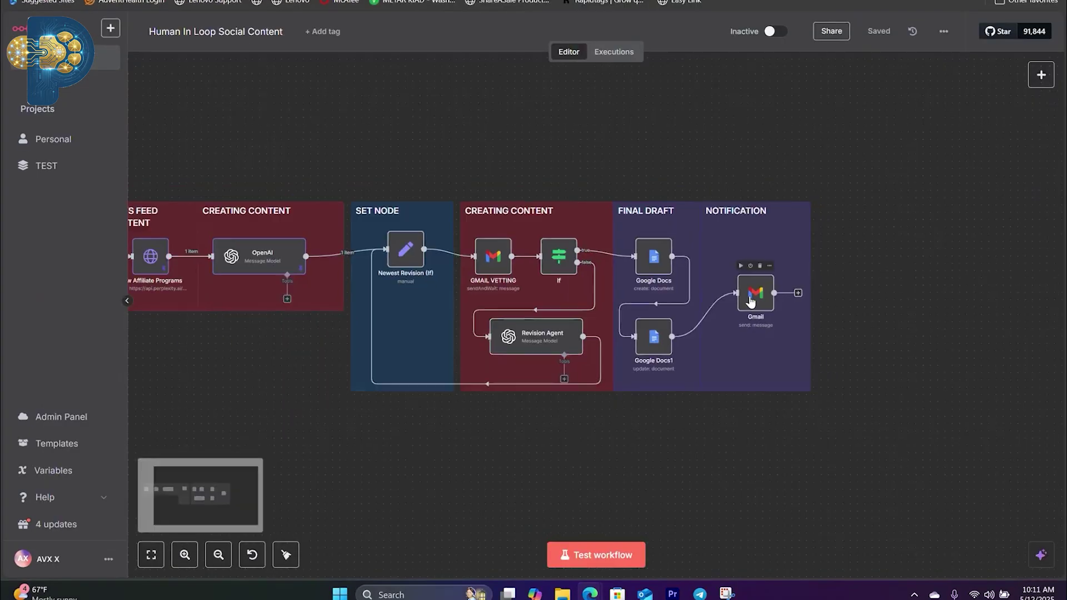
- Look over the whole Human In Loop Social Content workflow in n8n and inspect the Schedule Trigger node's rules
key(1)
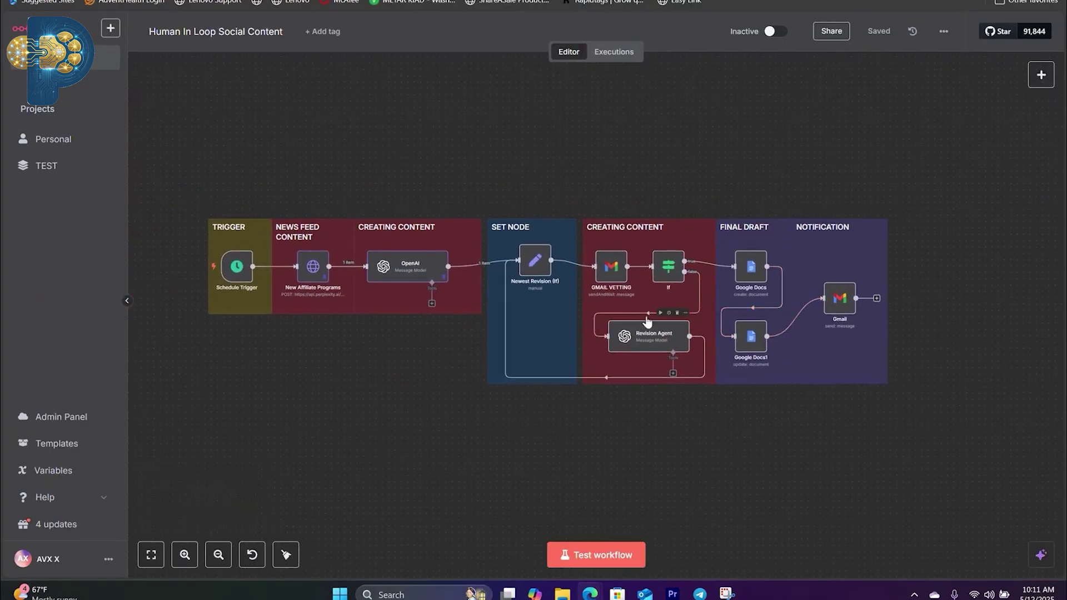
scroll(564, 340, up, 1)
scroll(564, 344, up, 1)
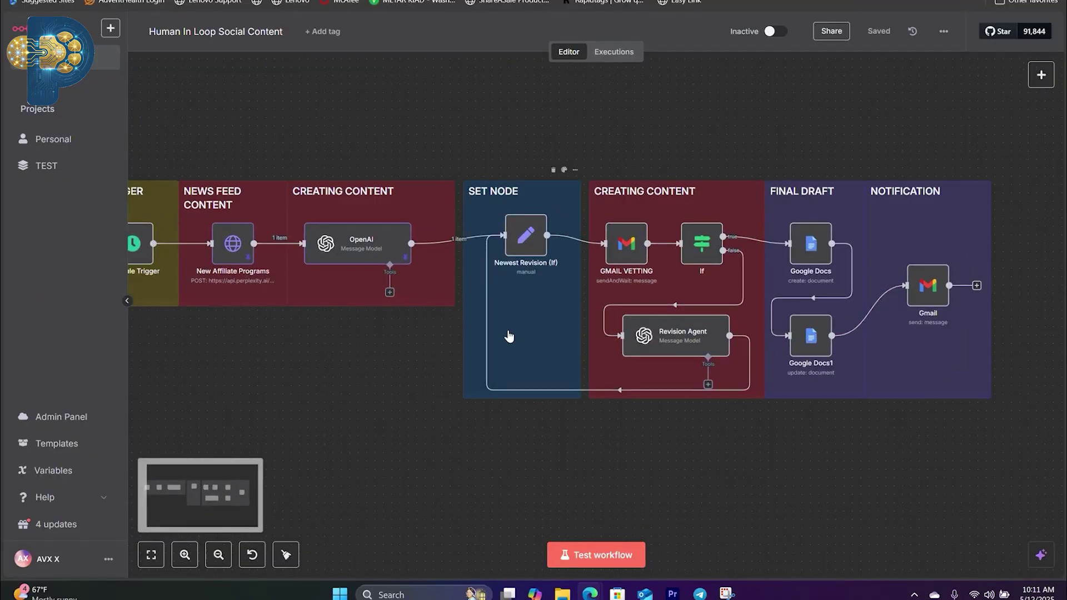
drag(508, 334, 893, 349)
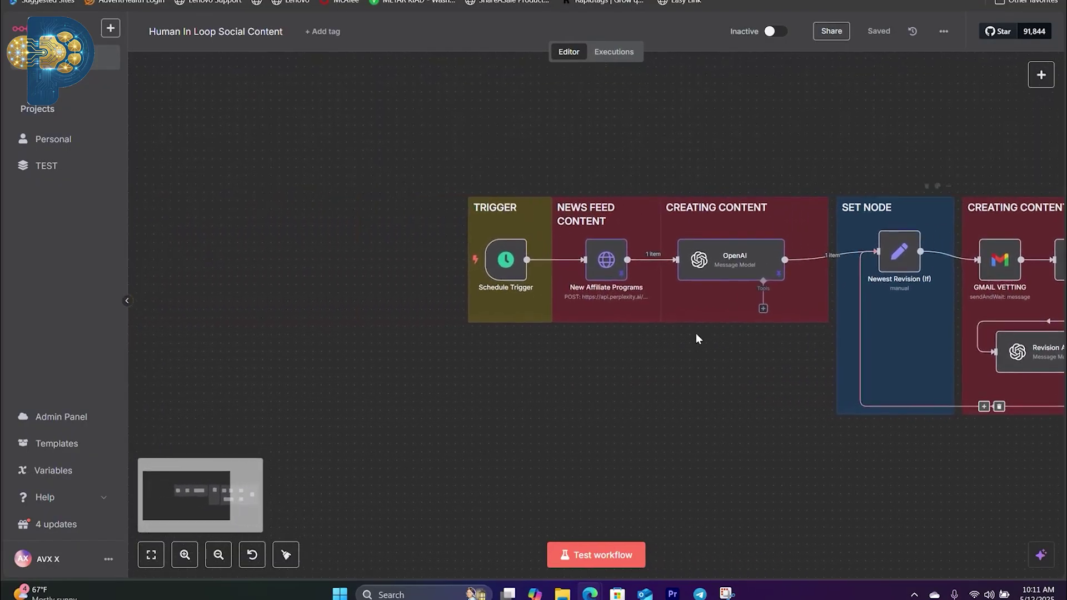
scroll(566, 323, up, 1)
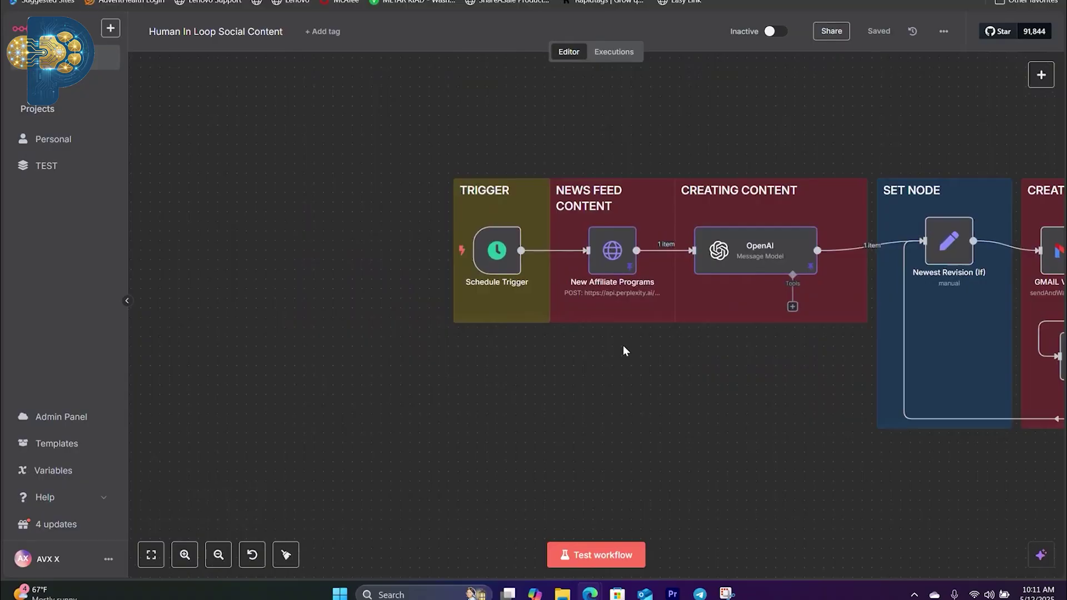
drag(624, 352, 599, 383)
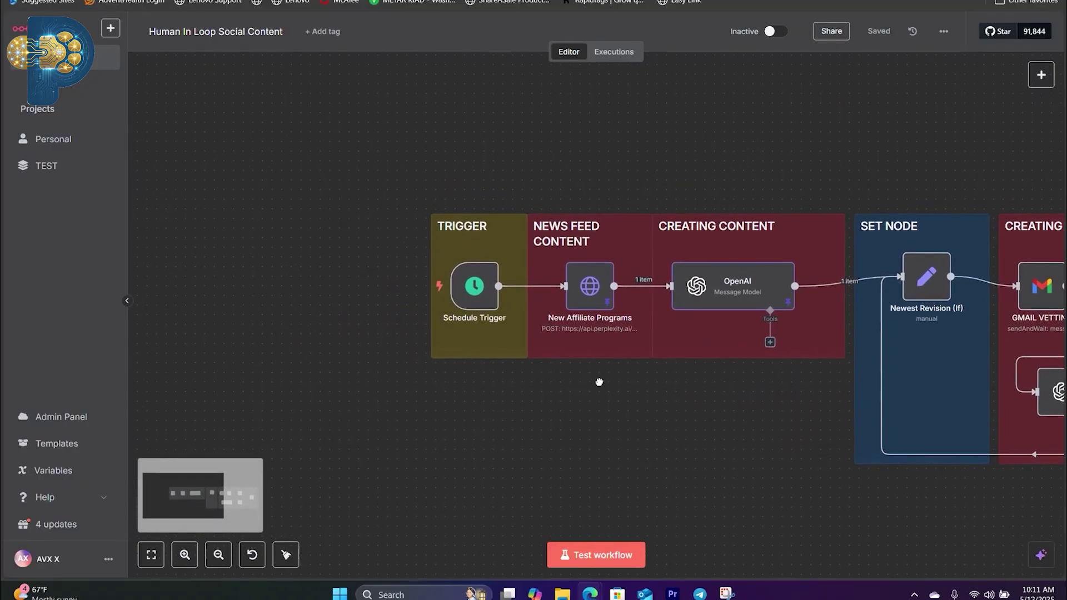
double_click(477, 287)
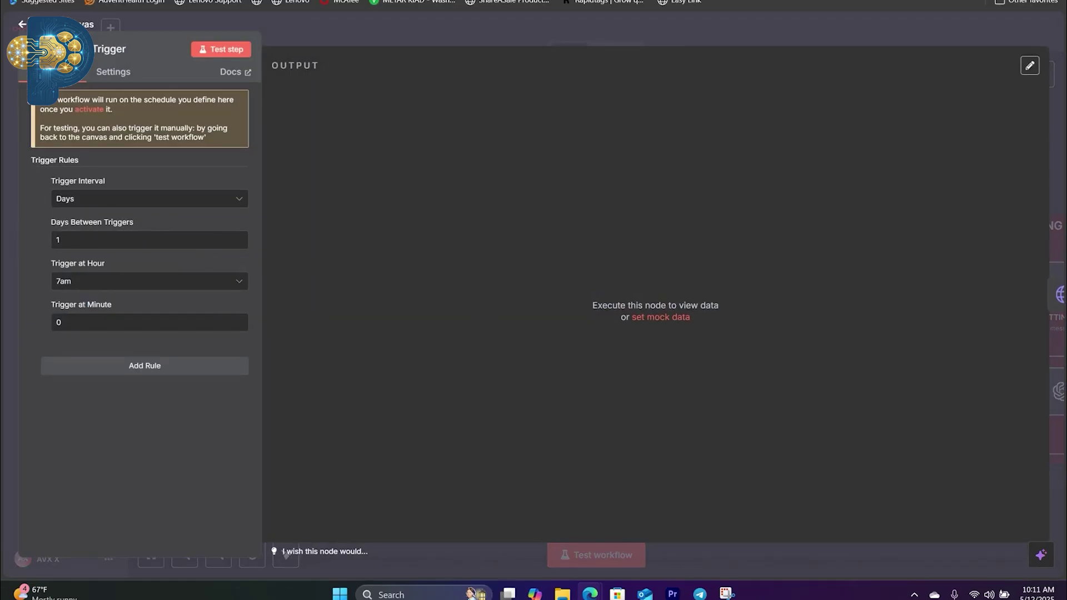
key(Escape)
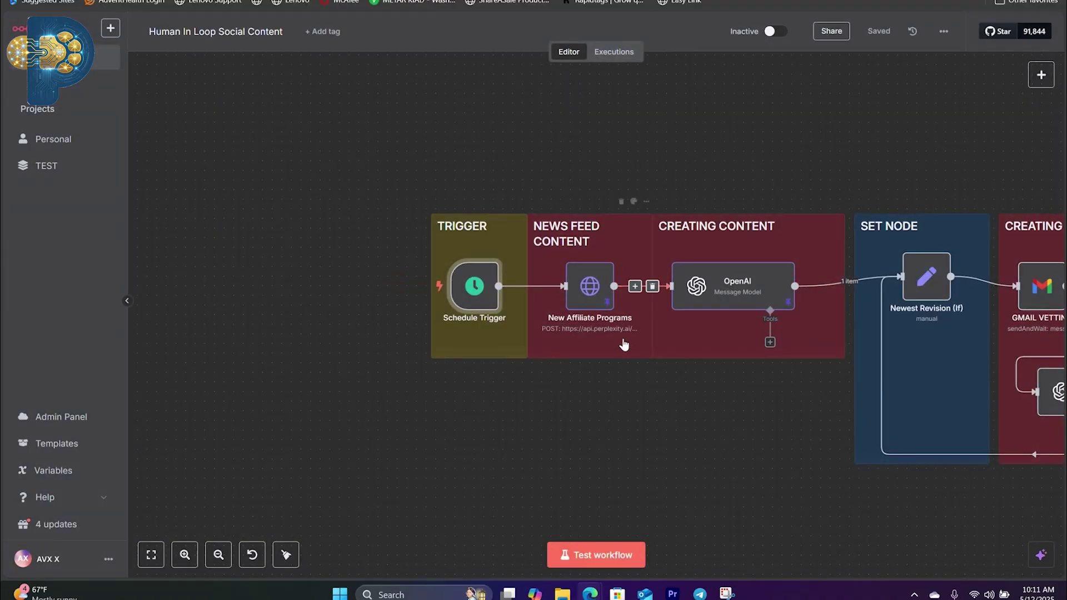
- Open the New Affiliate Programs node and view the API keys page in the Perplexity account settings
scroll(624, 346, right, 3)
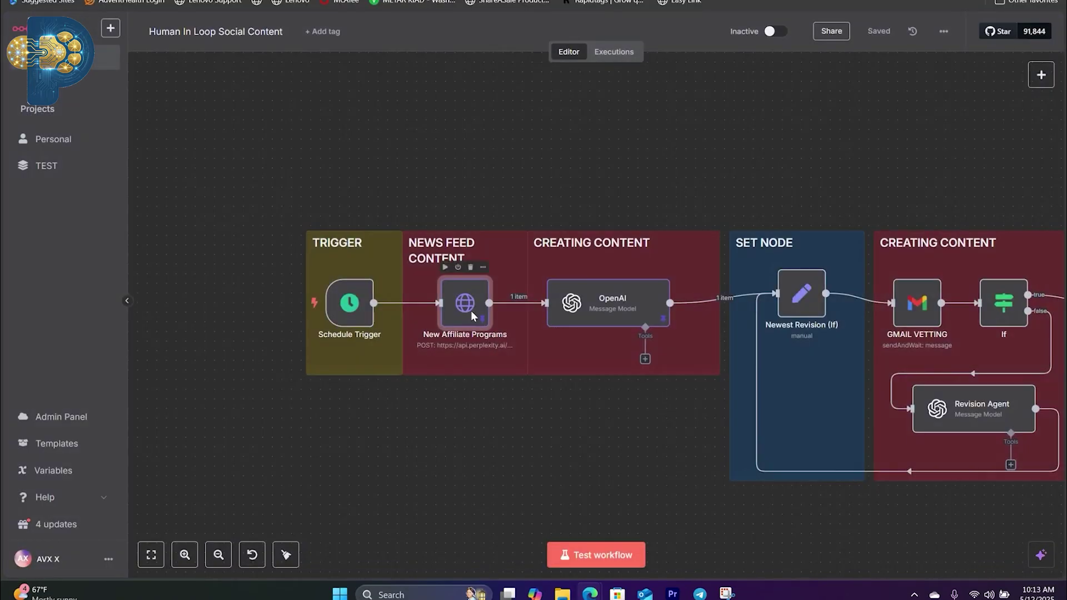
double_click(465, 303)
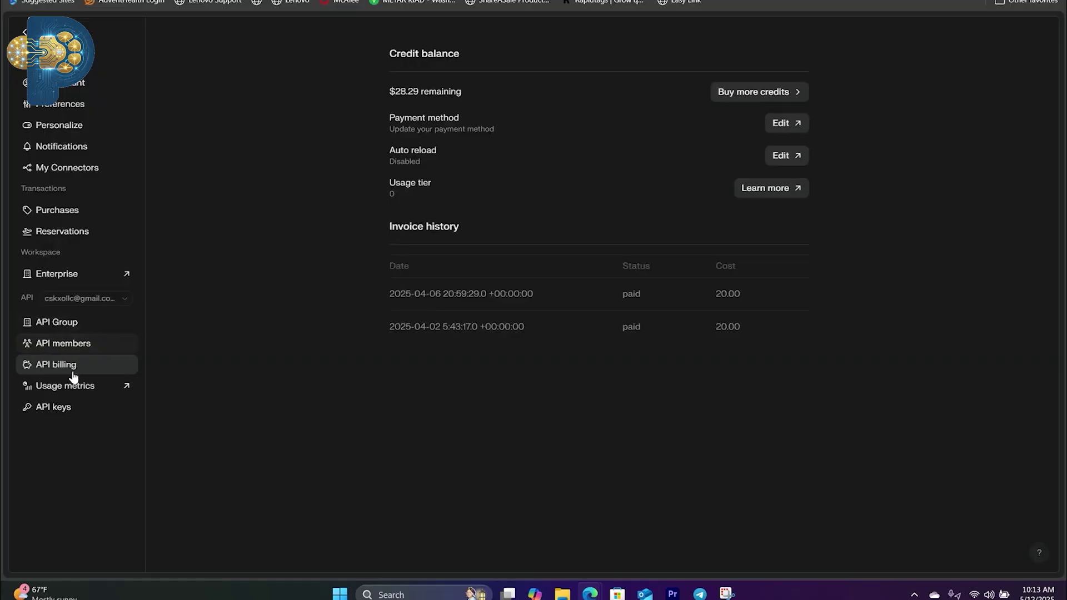
click(62, 414)
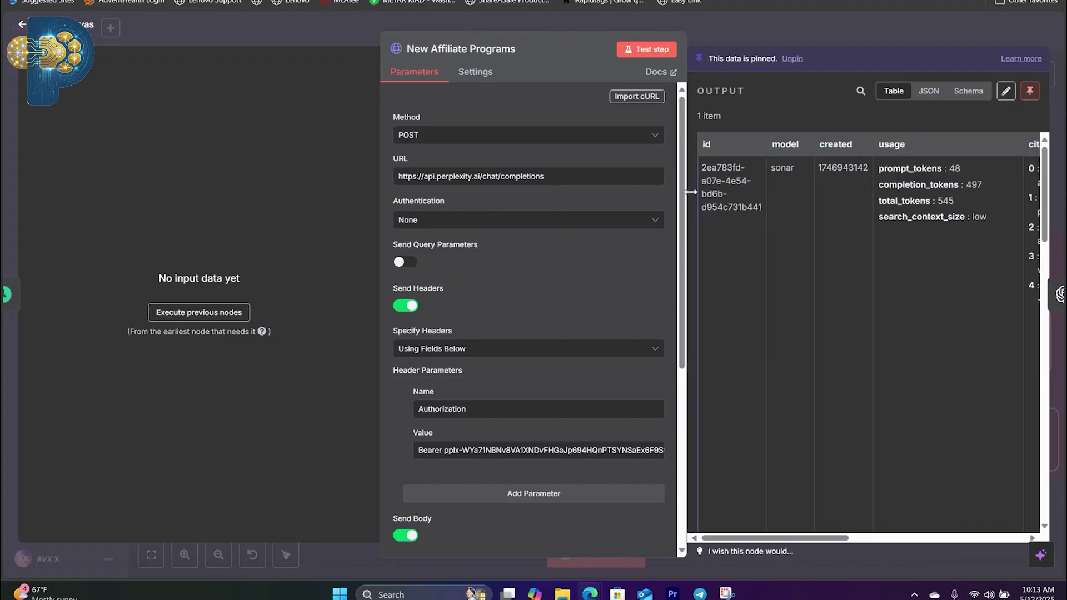
- Examine the JSON request body of the New Affiliate Programs node, including its model and system message
scroll(570, 347, down, 5)
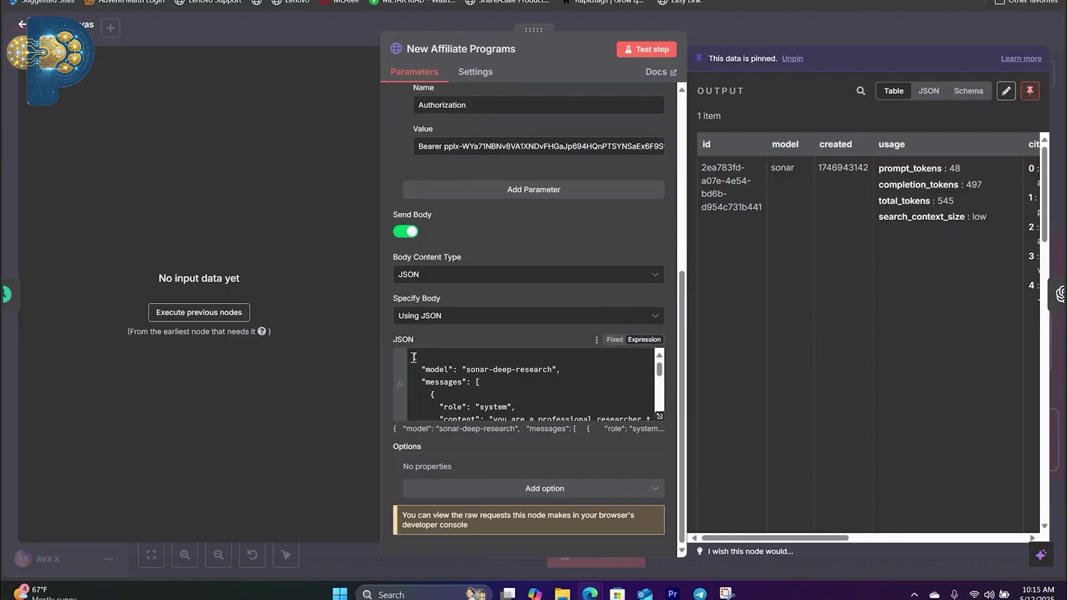
drag(414, 357, 570, 414)
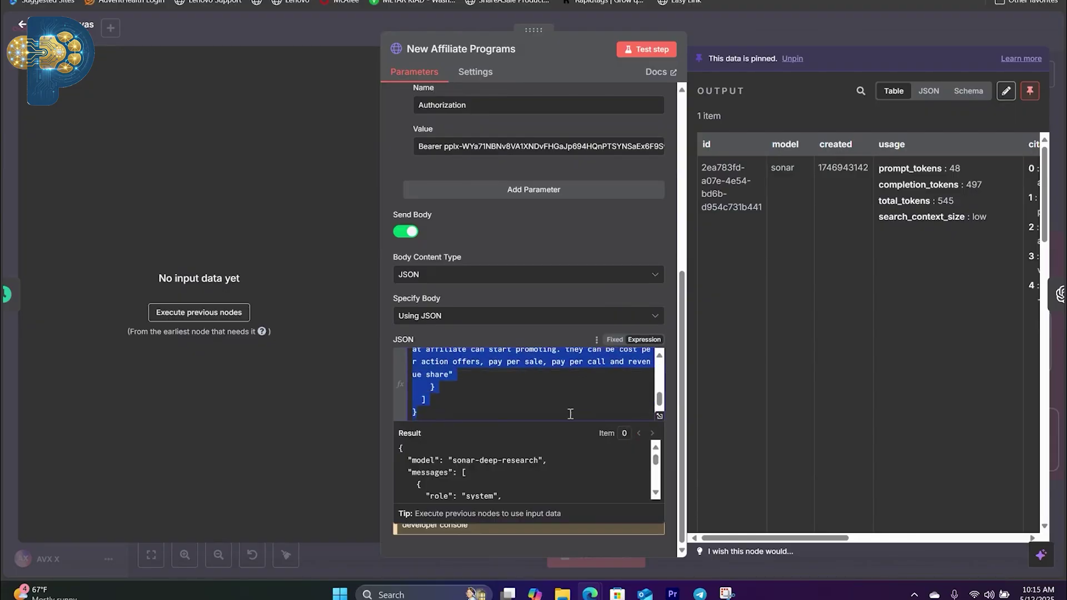
click(545, 391)
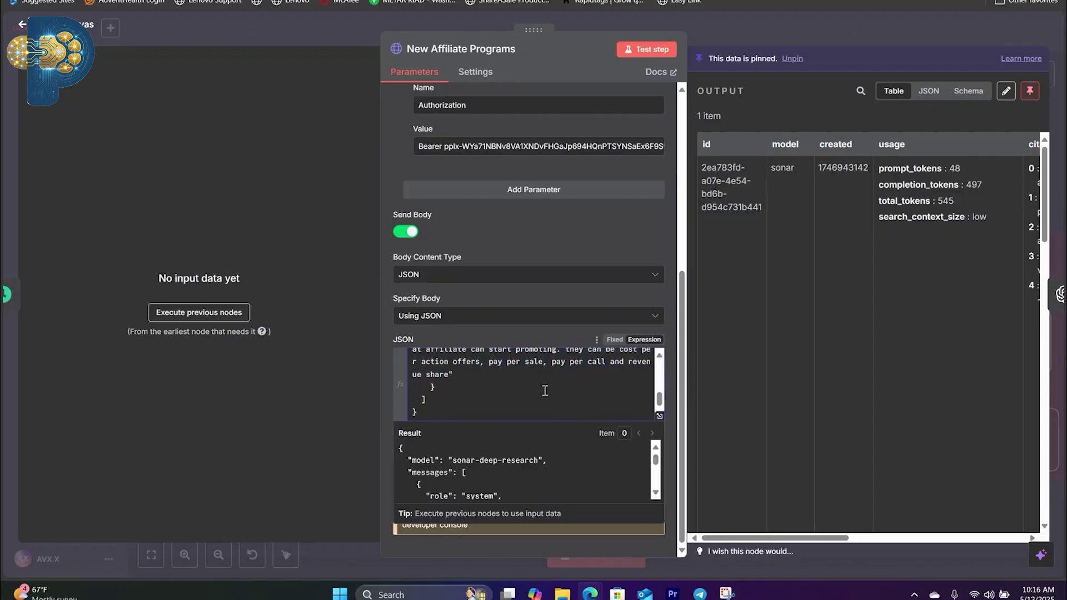
scroll(543, 406, up, 10)
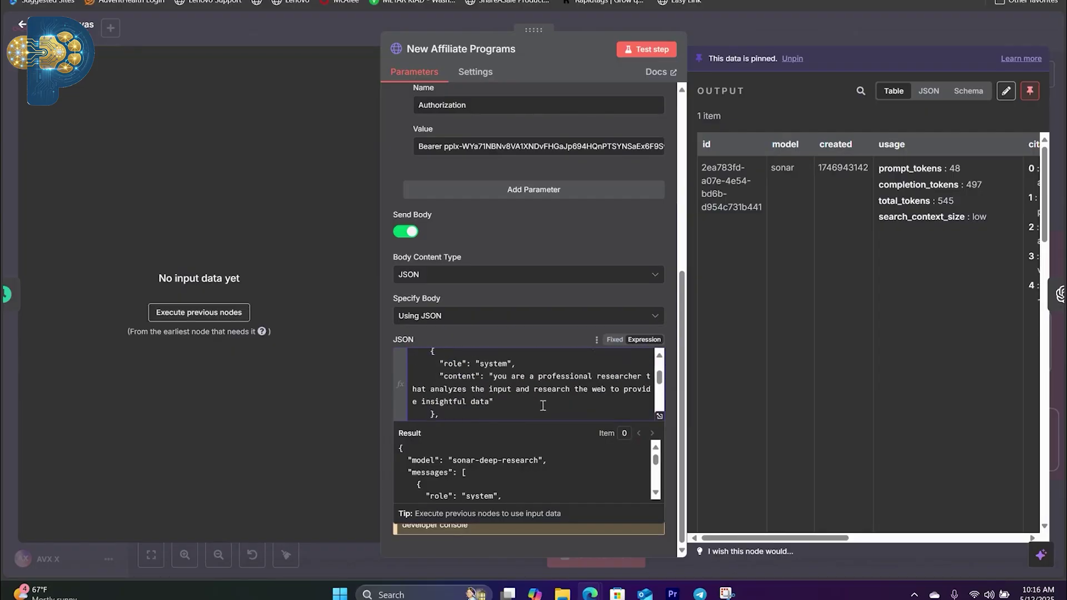
- Compare the sample JSON body in Perplexity's Chat Completions docs with the user message in the New Affiliate Programs node, then close the node
click(556, 1)
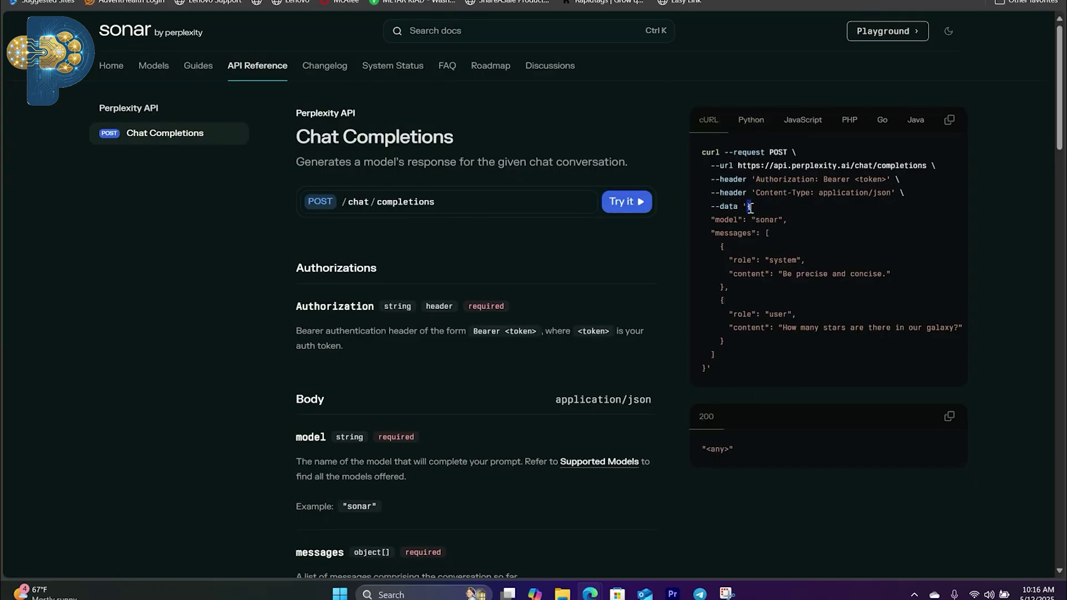
drag(750, 208, 885, 357)
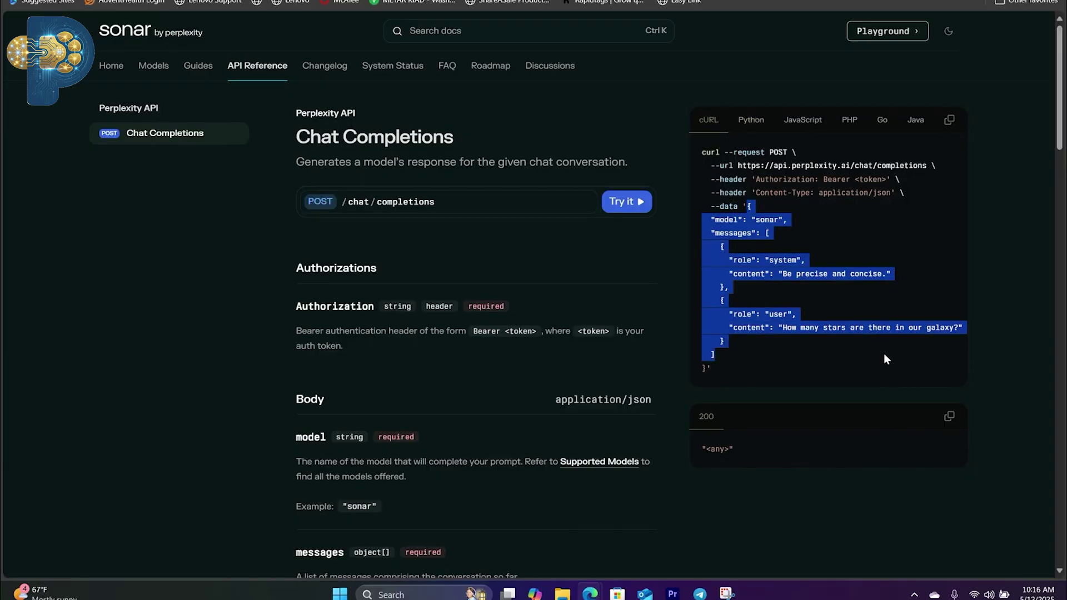
click(840, 345)
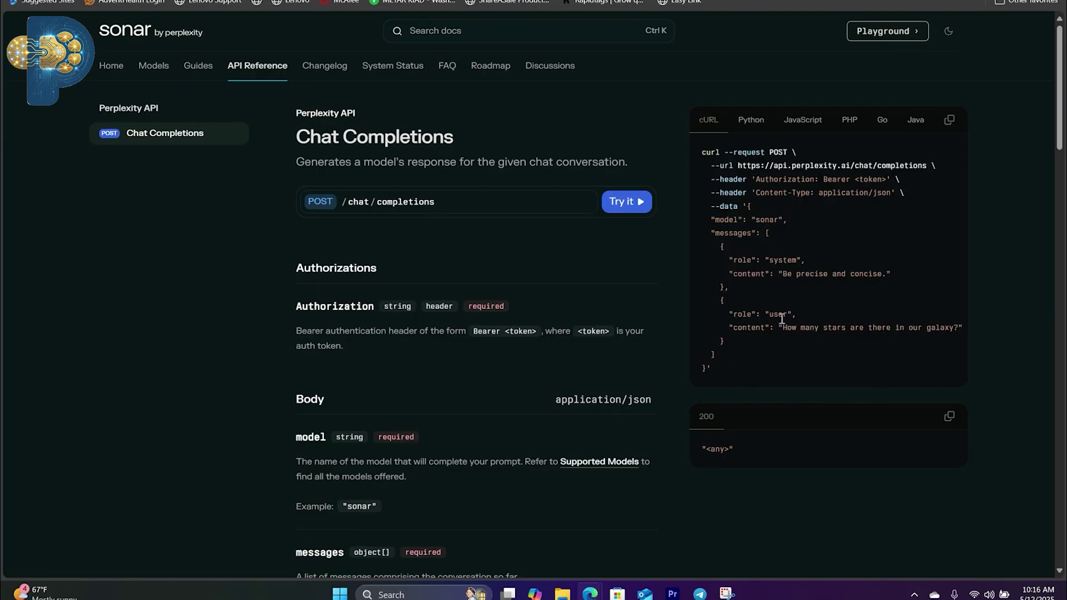
drag(785, 329, 956, 331)
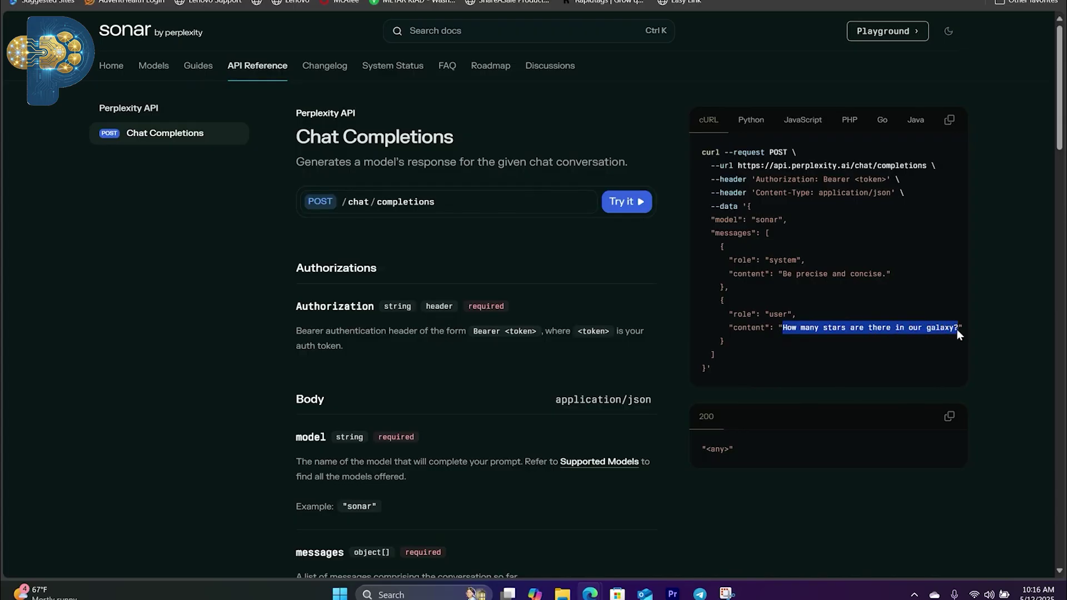
click(896, 340)
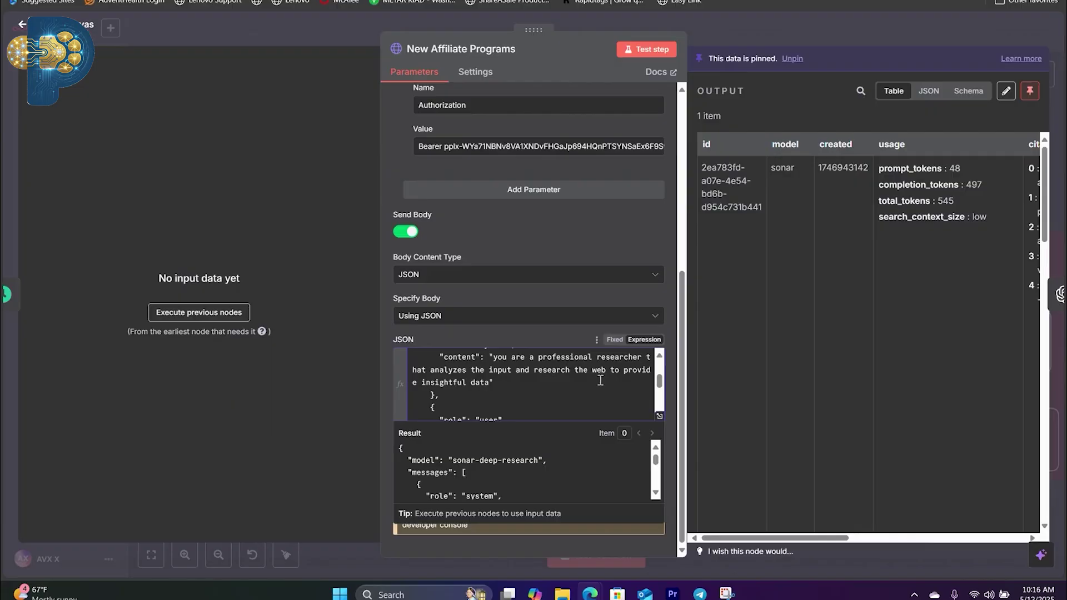
scroll(592, 376, down, 2)
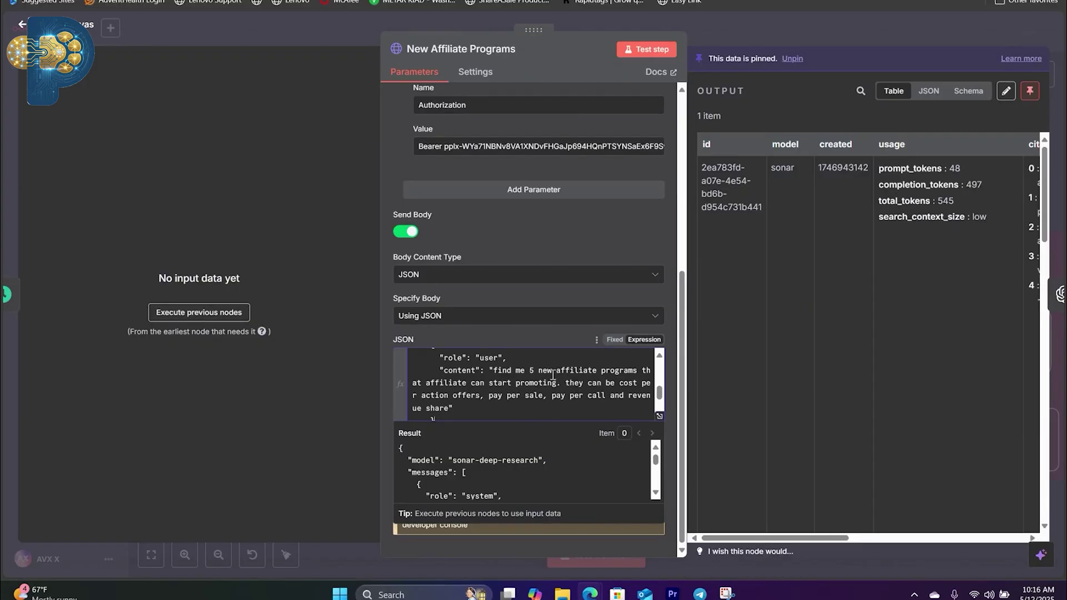
key(Escape)
- Open the OpenAI node and examine its full prompt expression, including the list of words never to use, then close it
double_click(490, 313)
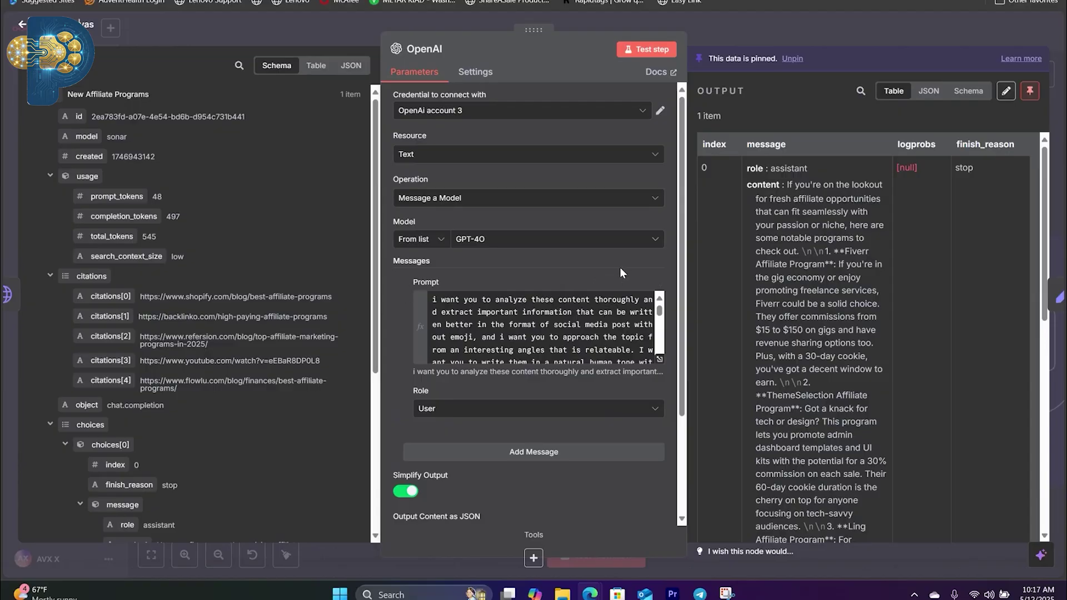
click(660, 359)
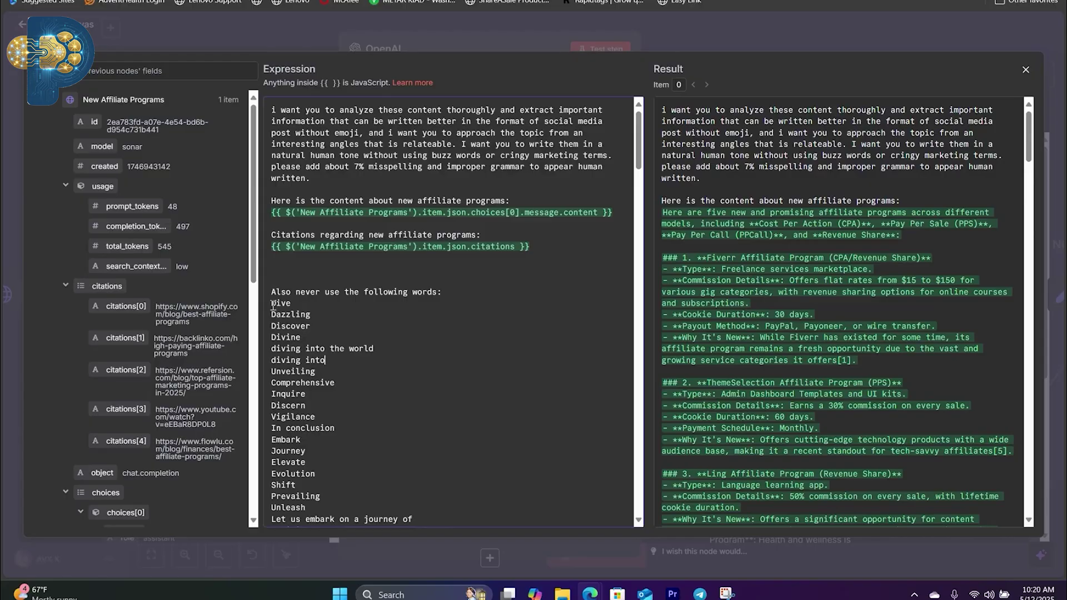
drag(272, 305, 345, 389)
click(336, 301)
drag(271, 303, 382, 75)
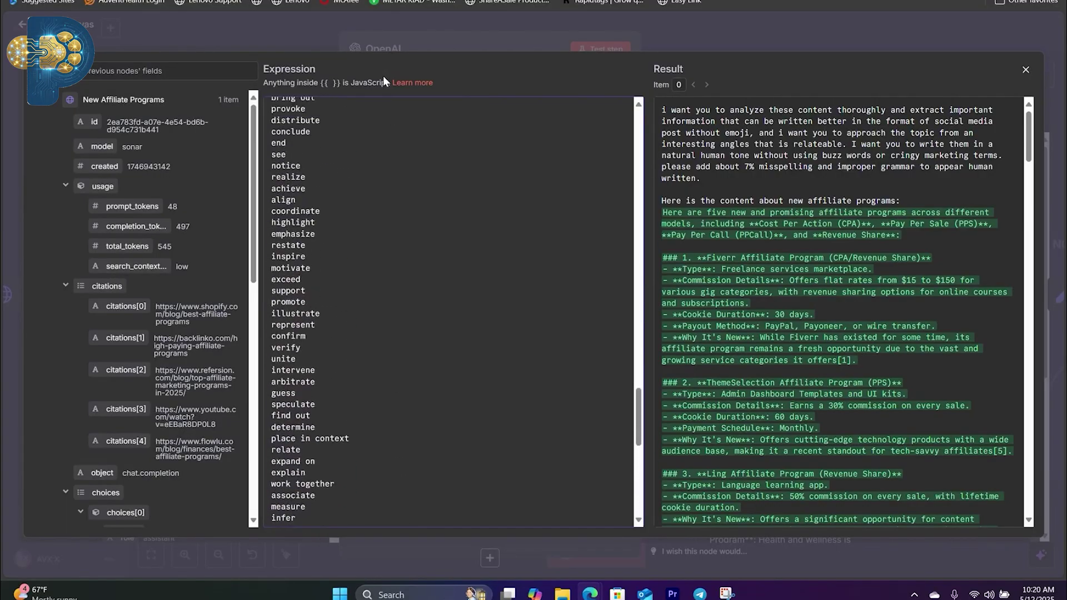
key(Escape)
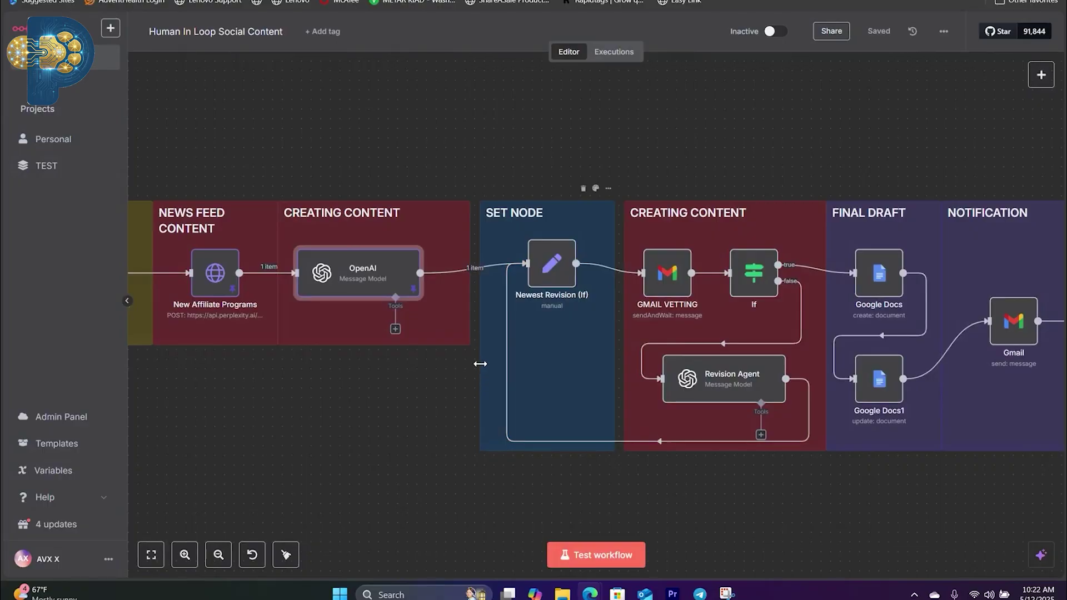
- Open the Newest Revision (If) node, test the step with its message.content mapping, and return to the canvas
drag(562, 374, 465, 365)
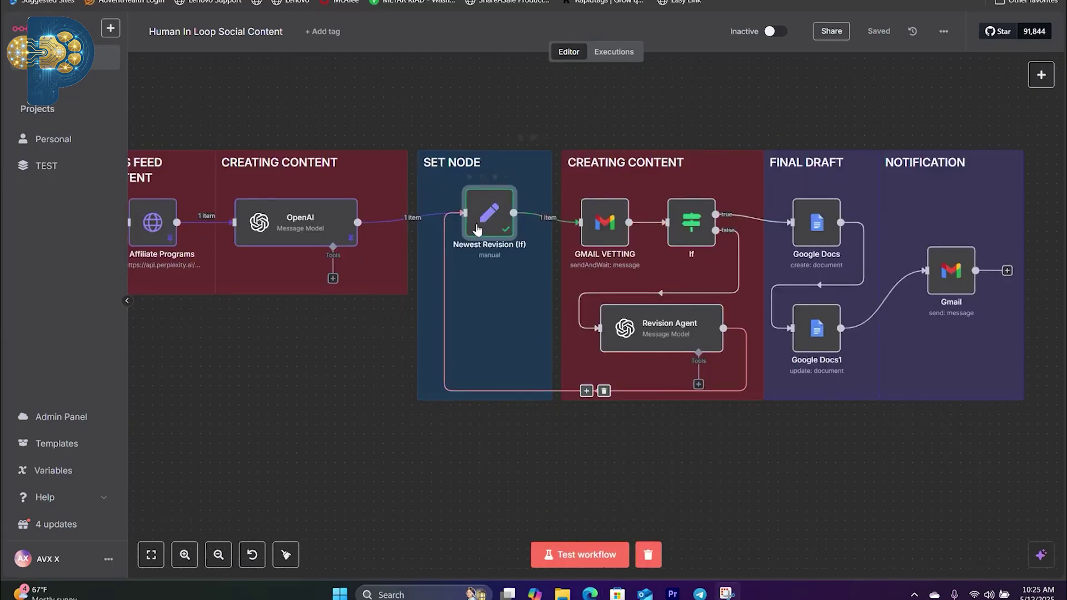
double_click(477, 229)
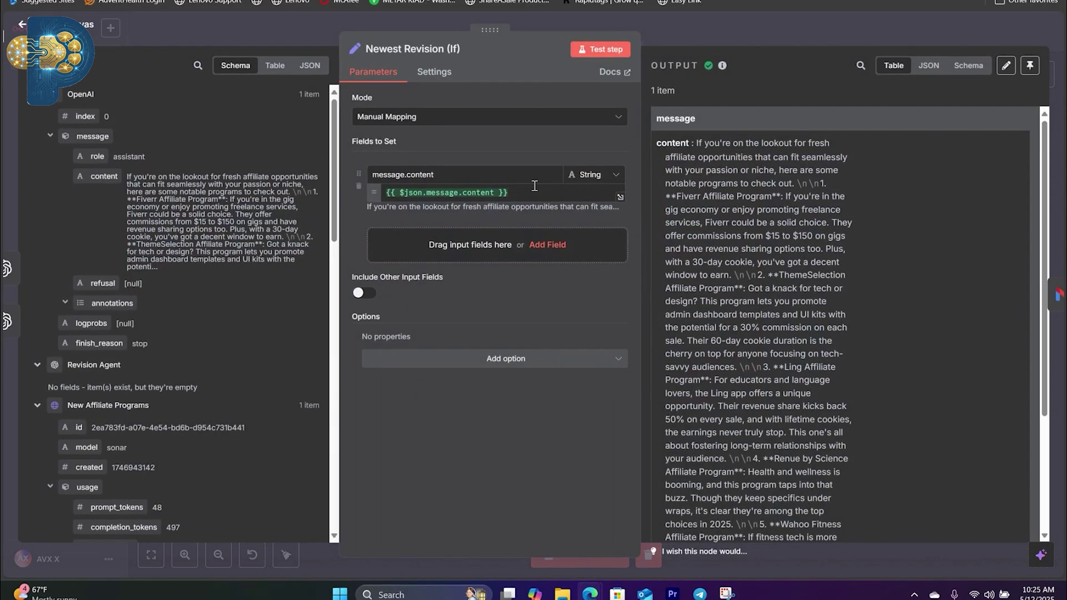
click(598, 51)
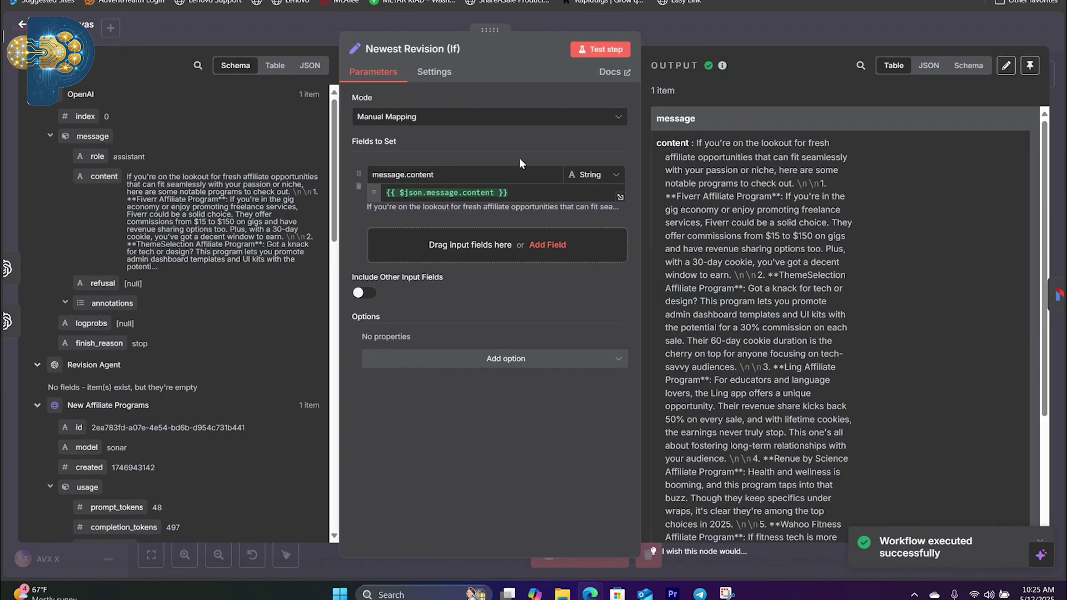
key(Escape)
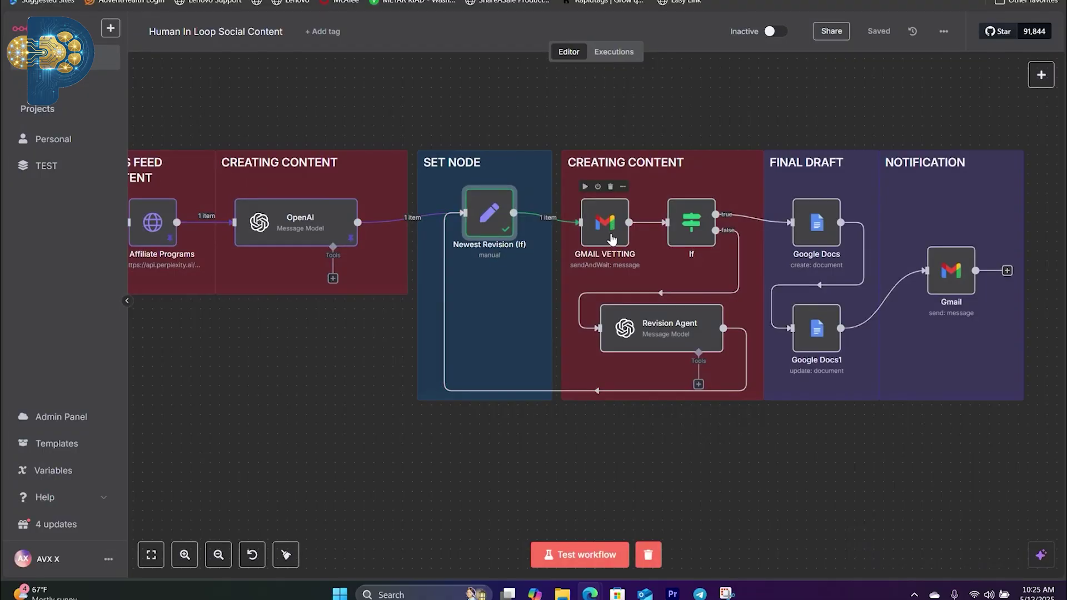
- Browse the Human in the loop node category and choose Gmail from the send-and-wait services
double_click(614, 229)
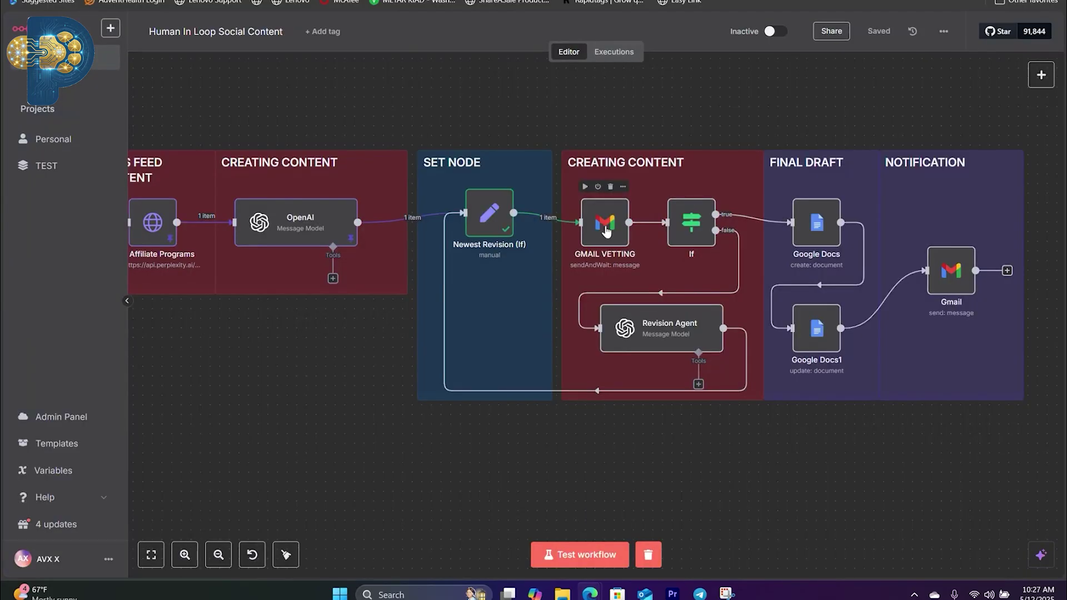
click(1041, 78)
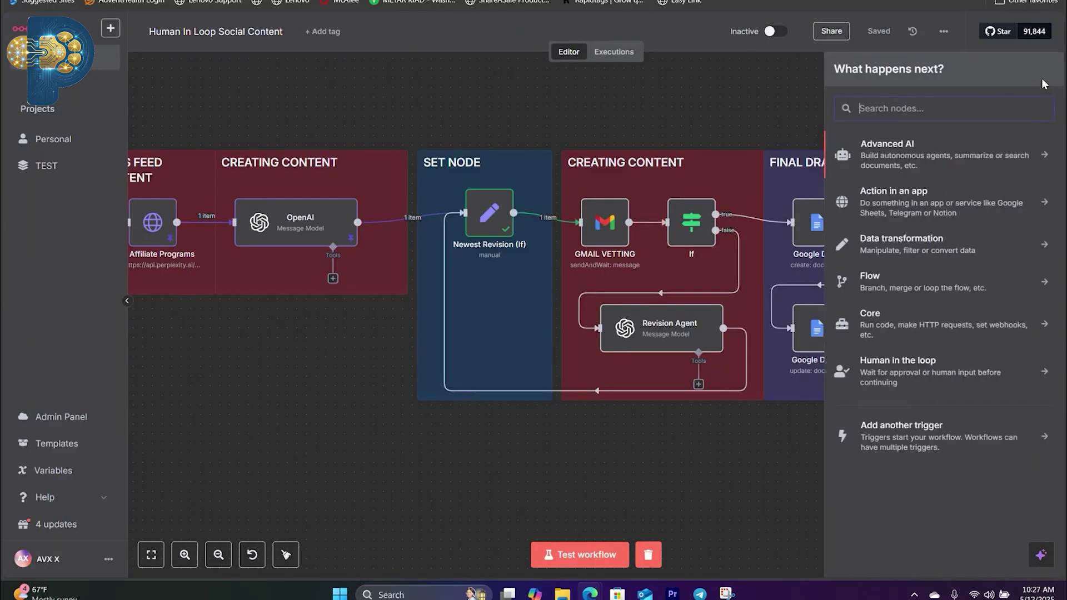
click(907, 376)
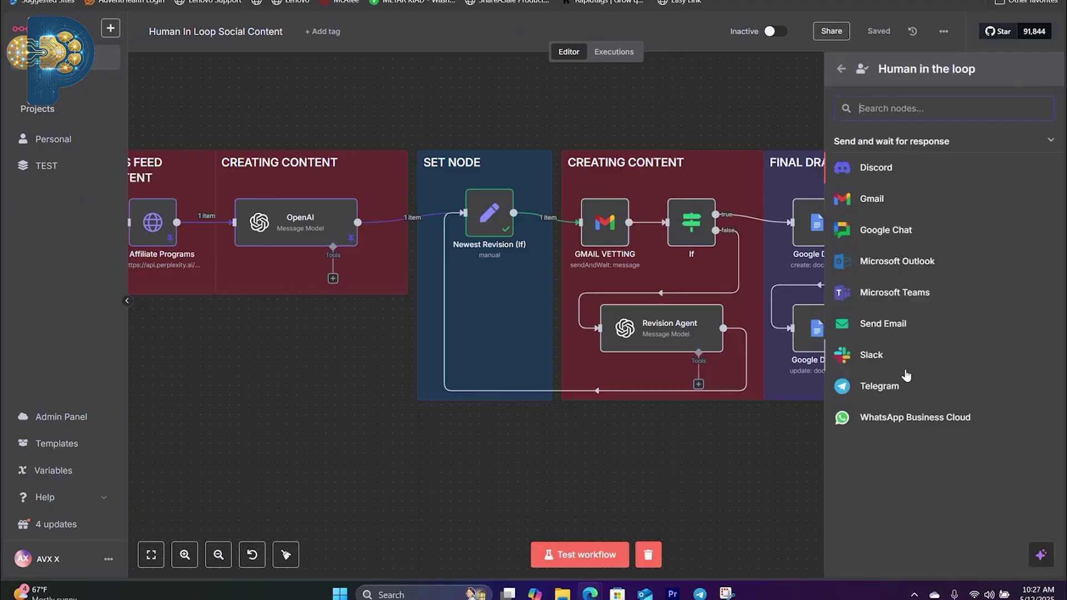
click(875, 201)
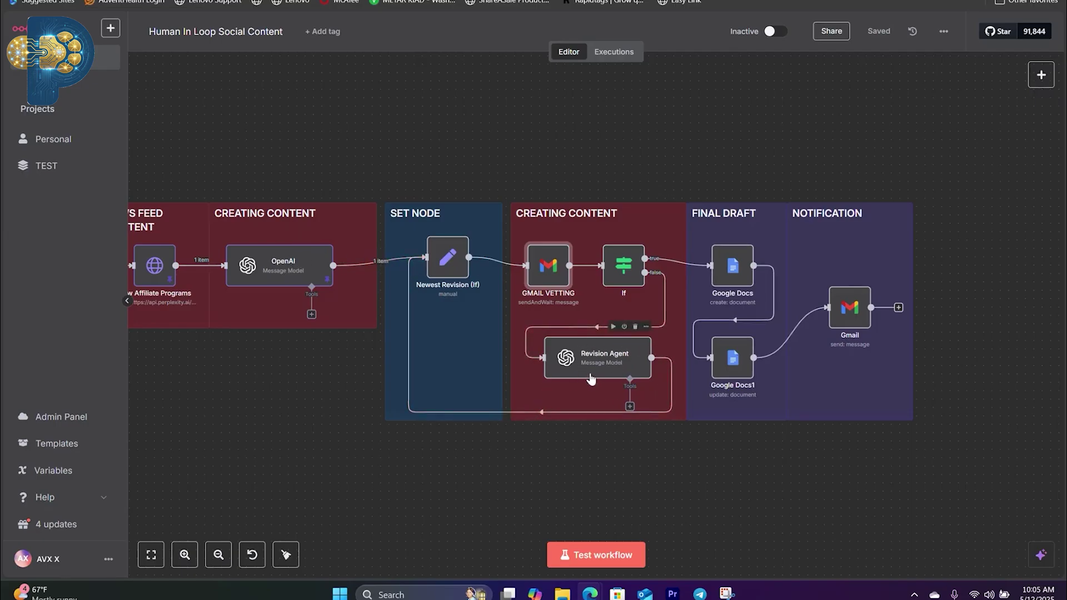
mouse_move(535, 409)
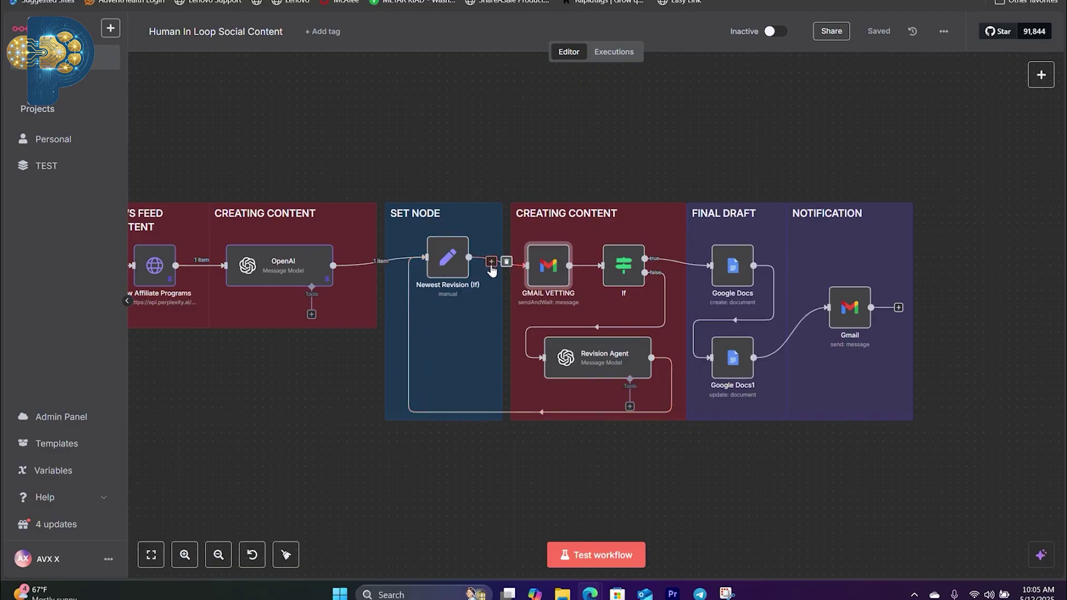
mouse_move(453, 272)
mouse_move(630, 365)
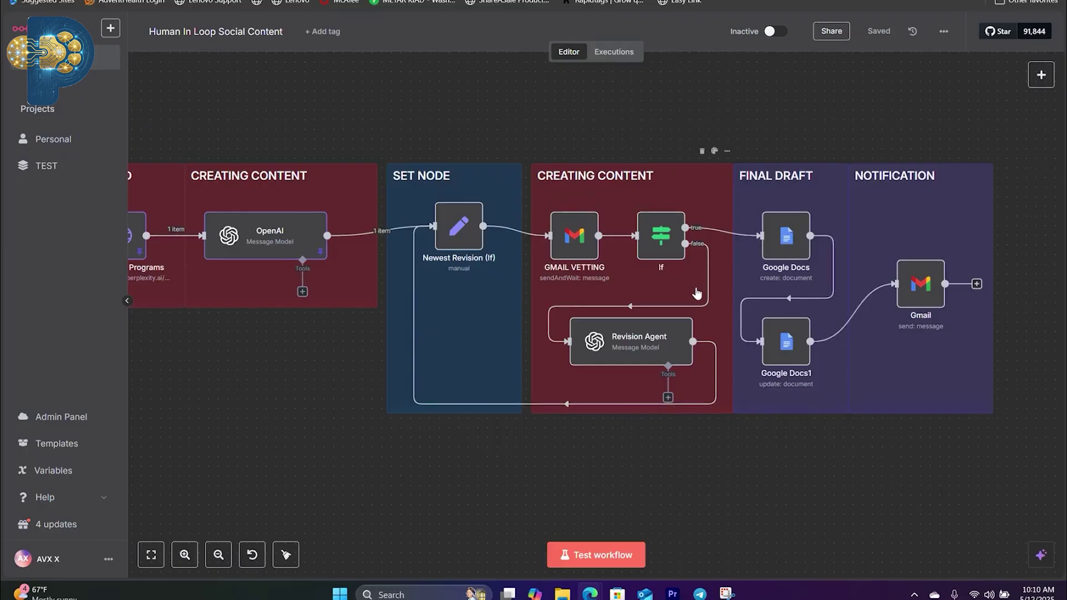
mouse_move(699, 299)
mouse_move(443, 207)
mouse_move(576, 386)
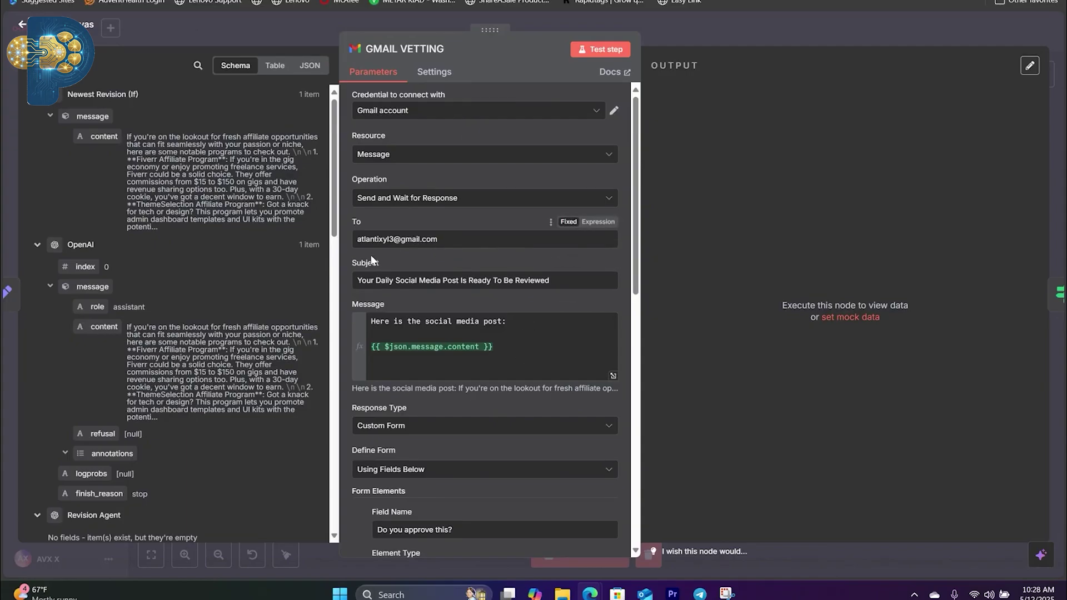
- Examine the subject line and the message expression of the GMAIL VETTING node
mouse_move(360, 280)
mouse_down()
mouse_move(555, 284)
mouse_move(350, 276)
mouse_up()
click(580, 280)
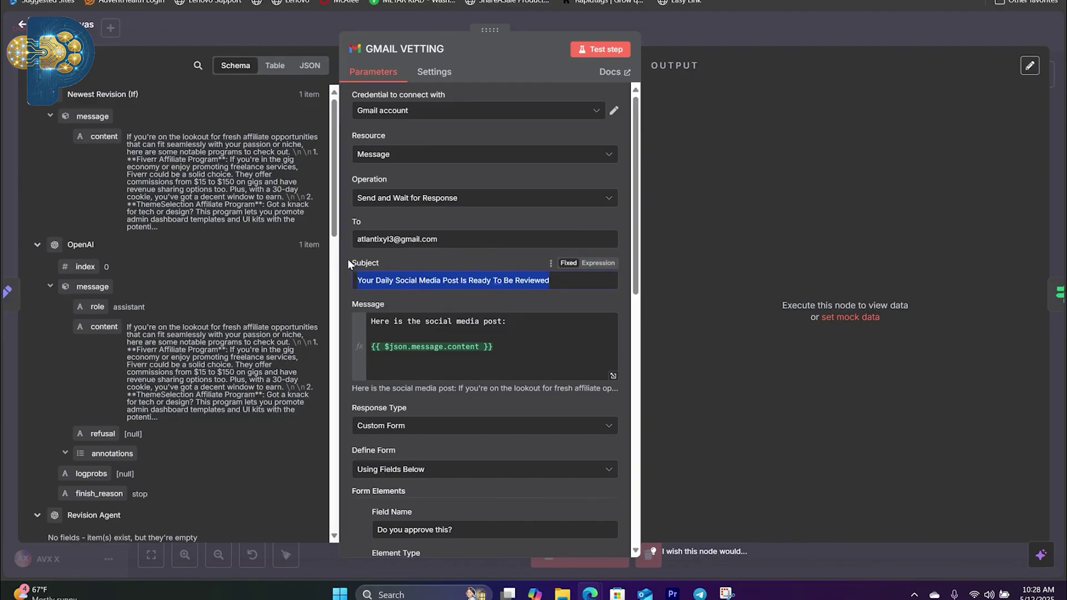
click(348, 259)
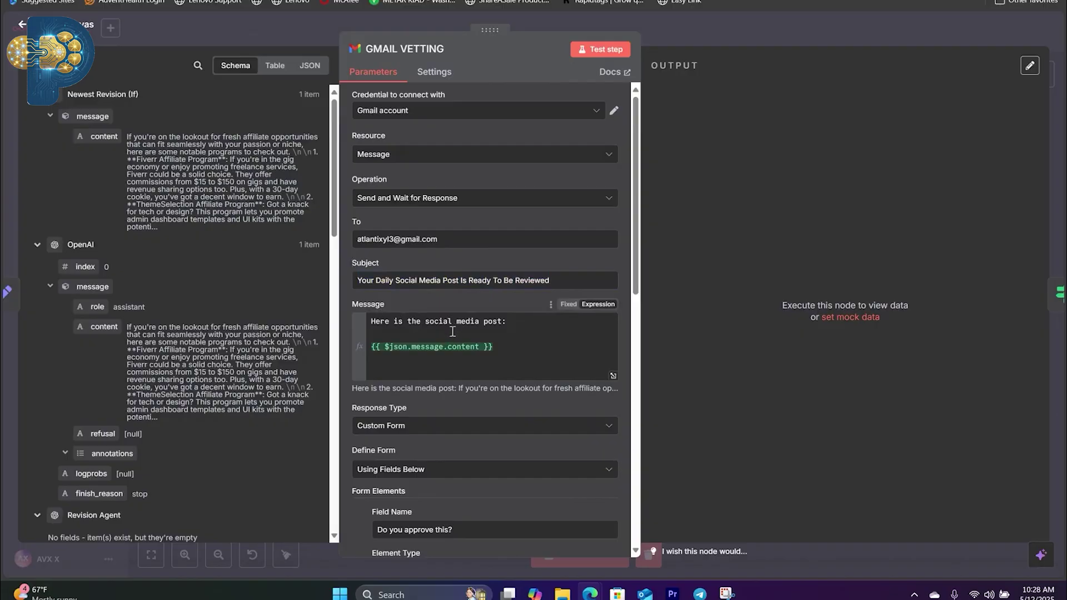
click(374, 327)
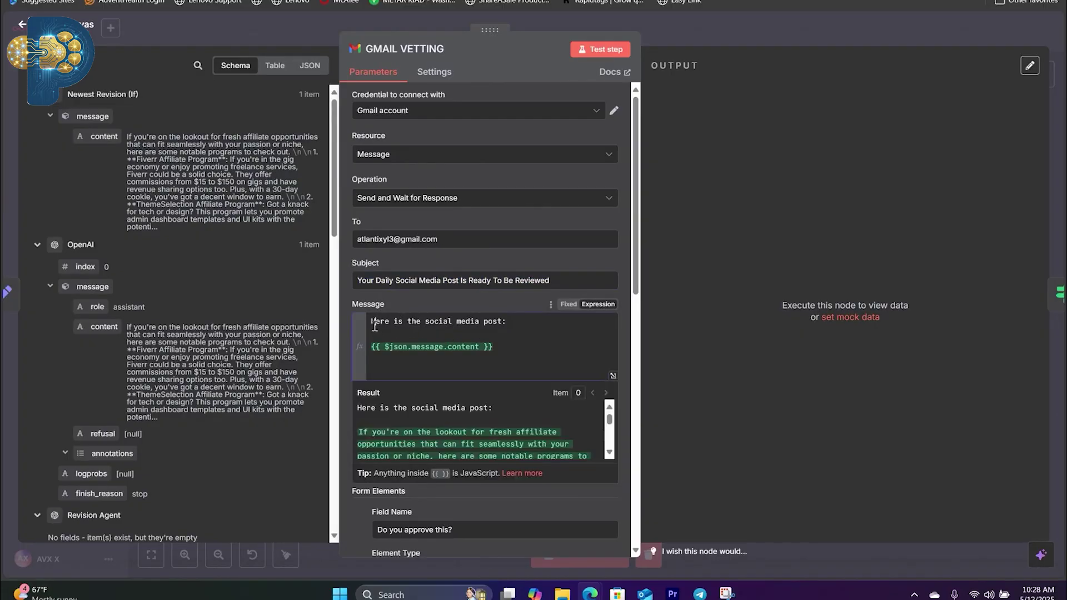
drag(374, 326, 498, 332)
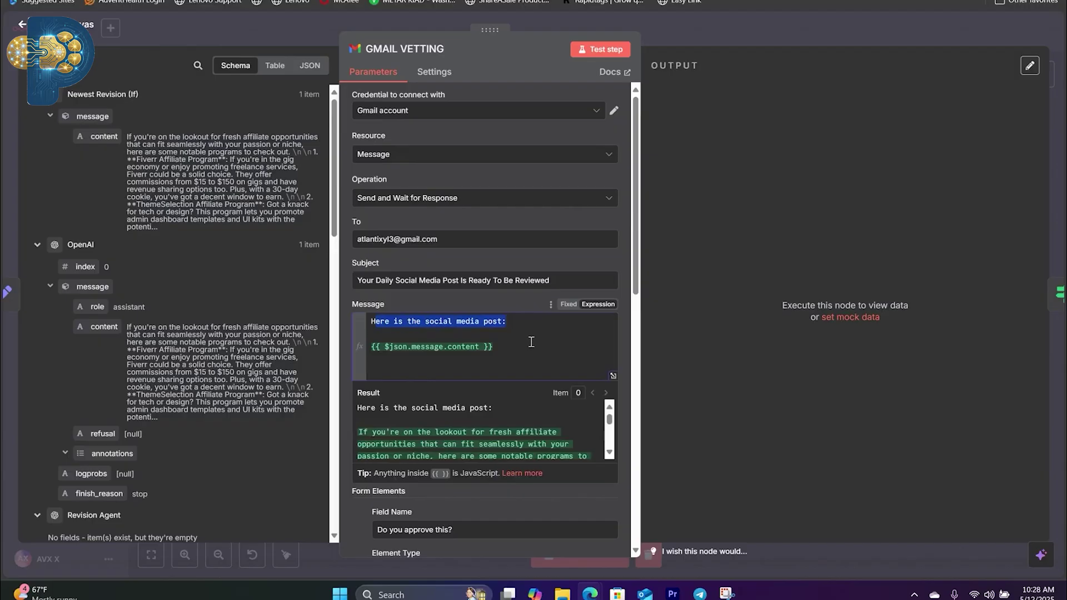
click(535, 343)
- Review the available response types of the GMAIL VETTING node, leaving Custom Form selected
scroll(381, 310, down, 1)
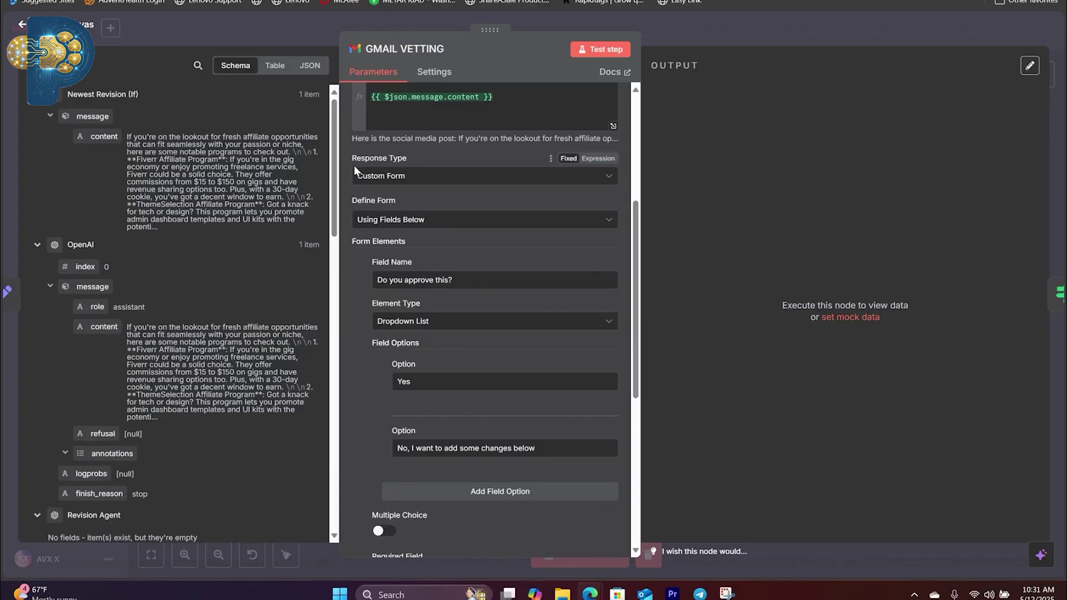
click(610, 176)
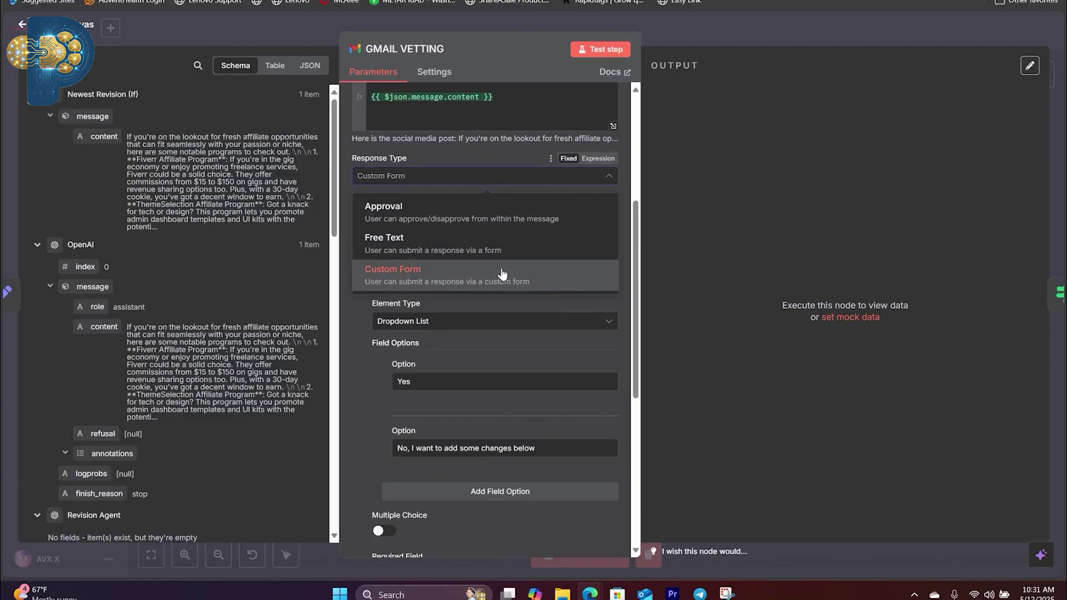
click(610, 179)
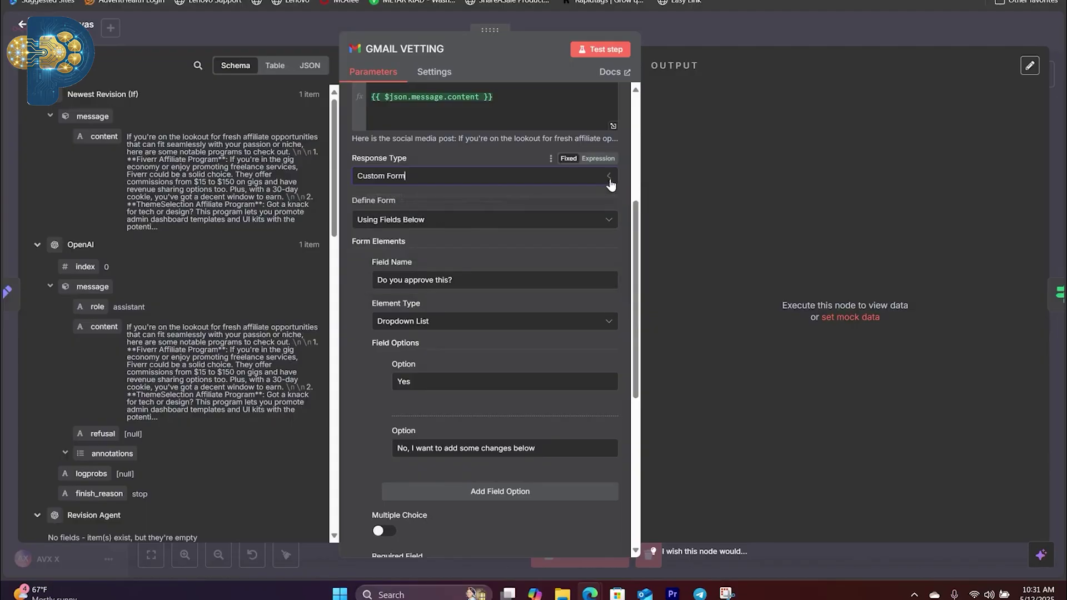
click(606, 176)
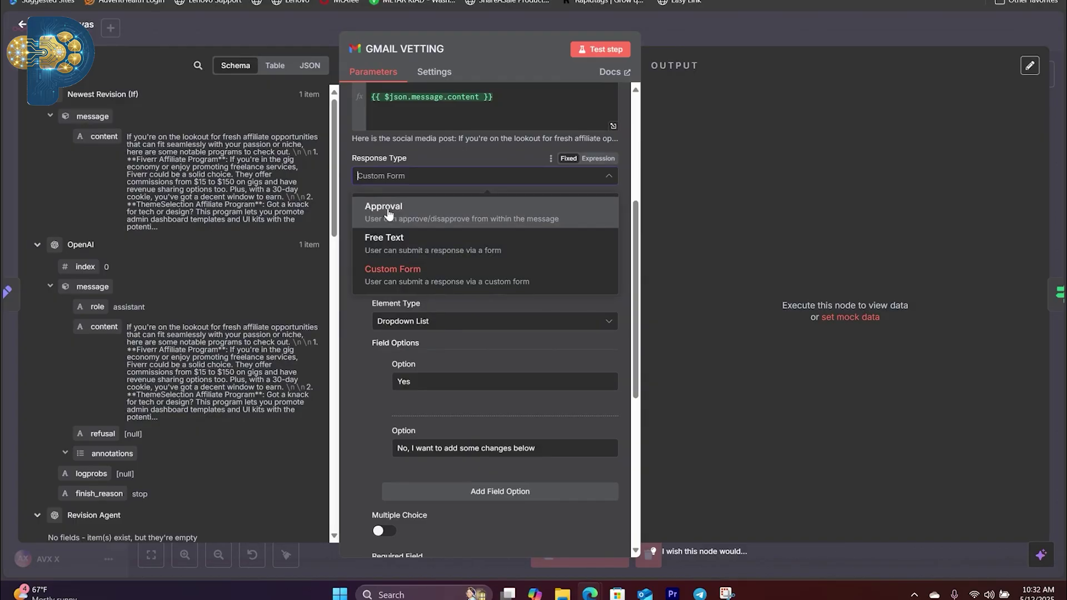
click(621, 189)
click(609, 179)
click(622, 191)
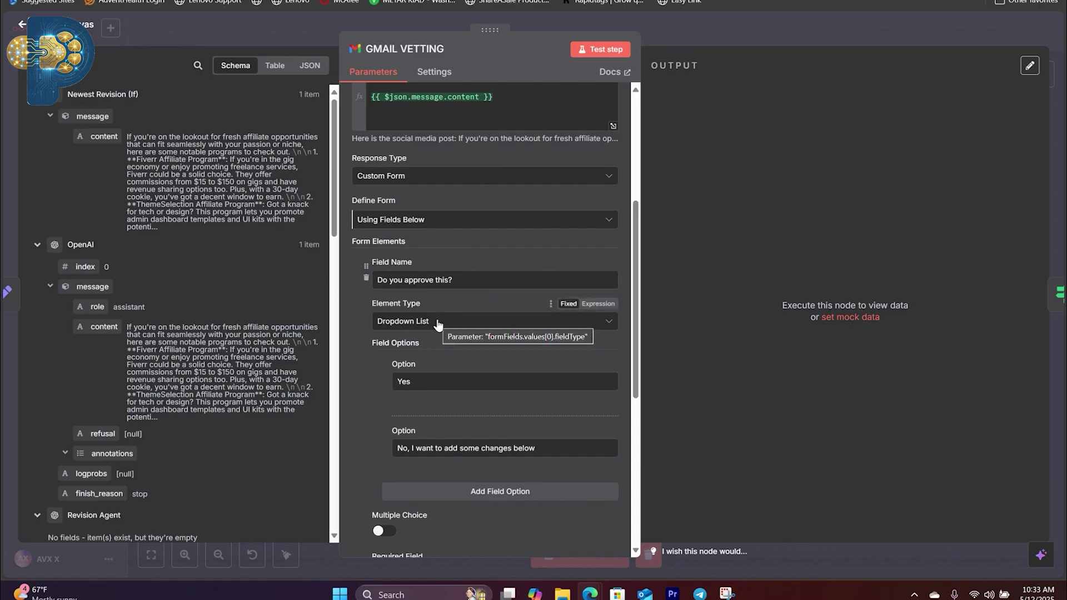
- Review the custom form elements of the GMAIL VETTING node, from the approval dropdown options to the Change Request text field
scroll(427, 355, down, 1)
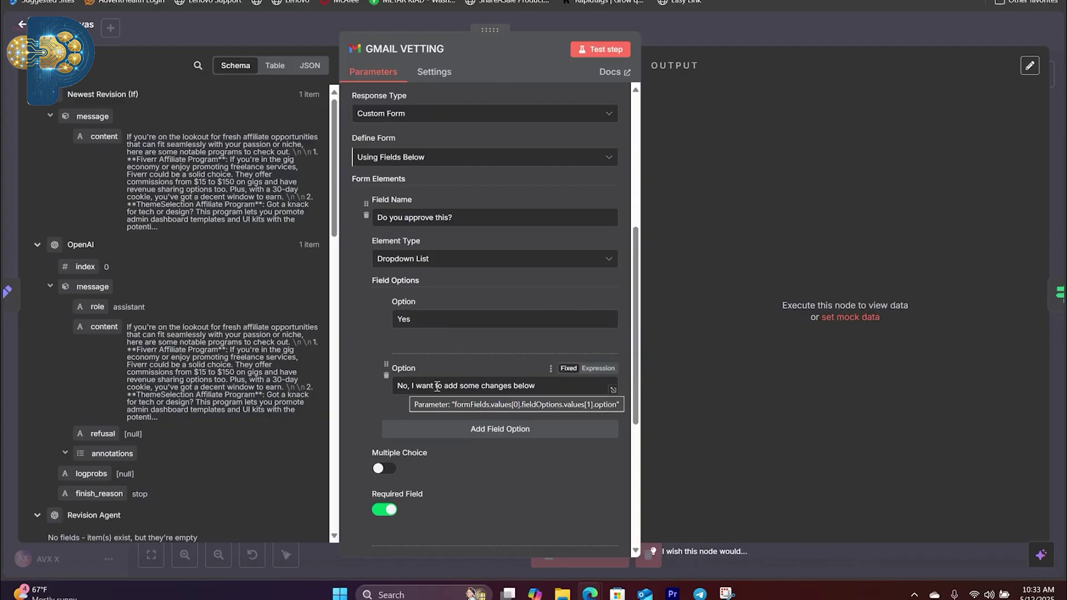
scroll(521, 388, down, 1)
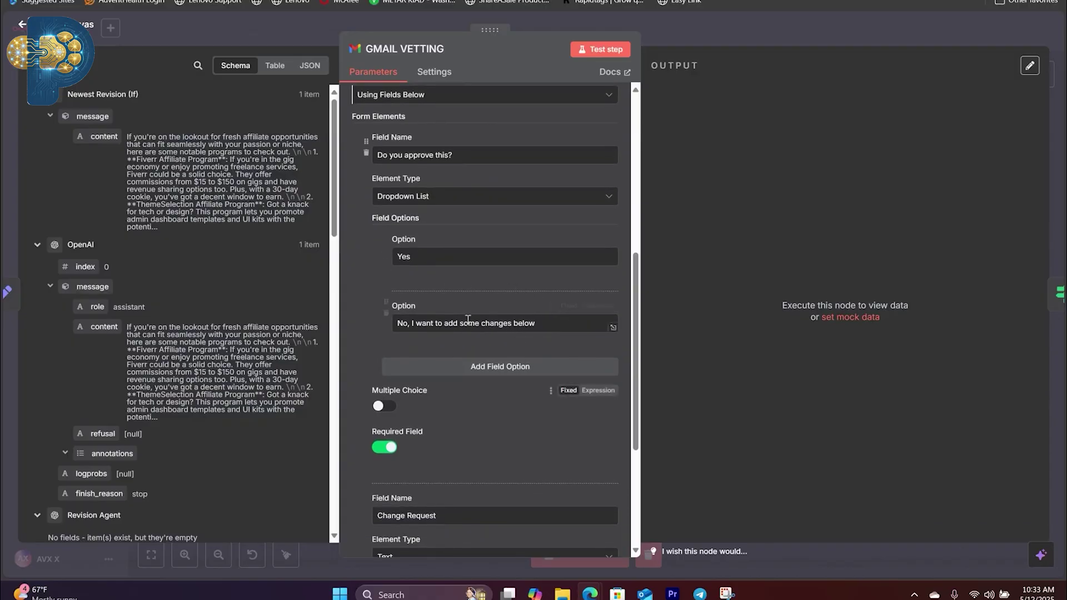
scroll(389, 392, down, 1)
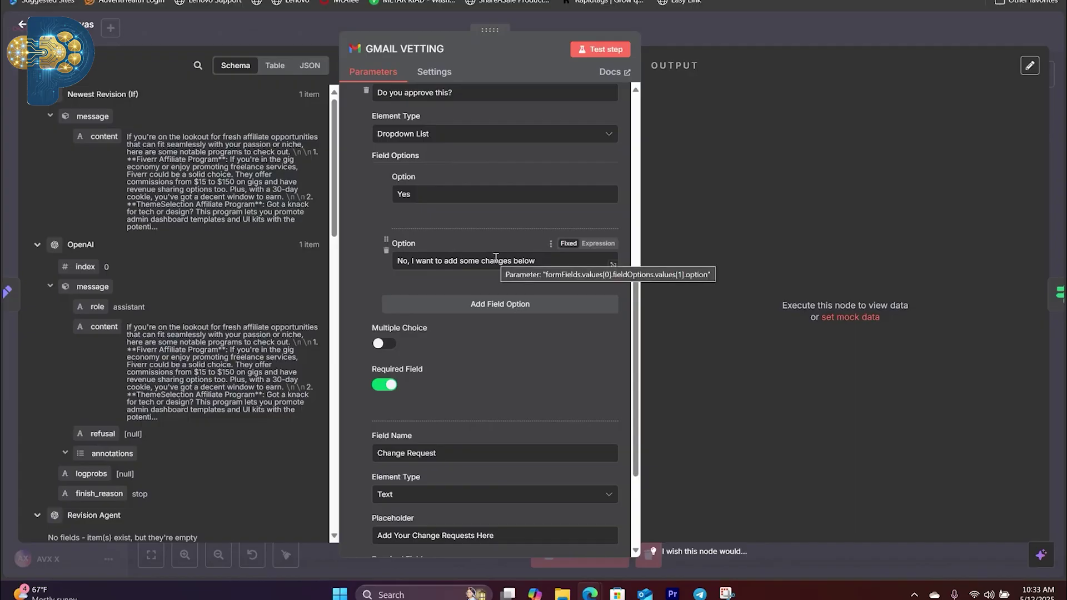
scroll(478, 341, down, 2)
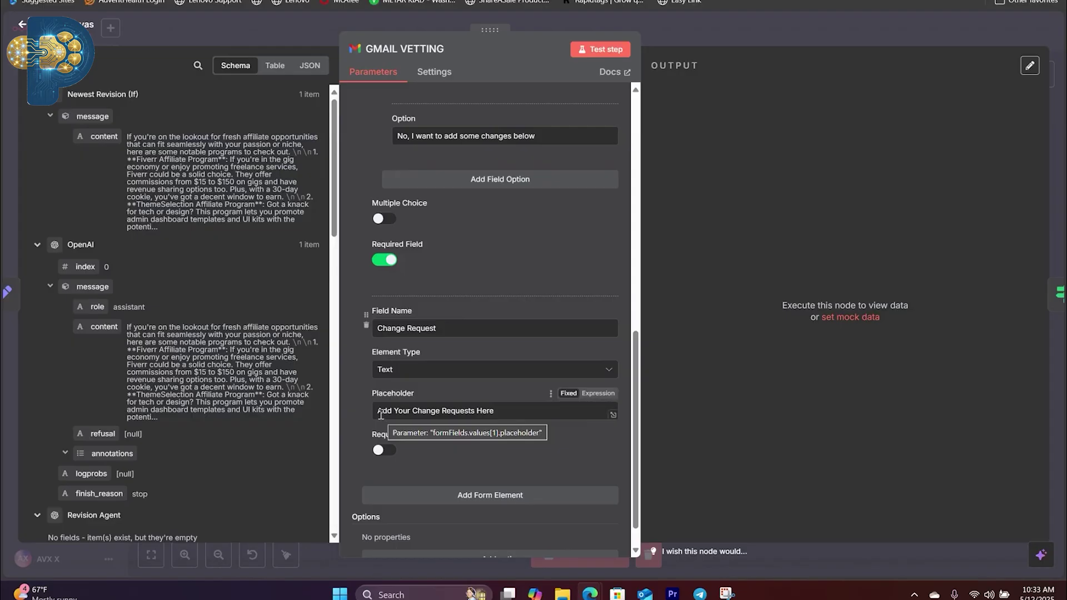
scroll(381, 404, down, 1)
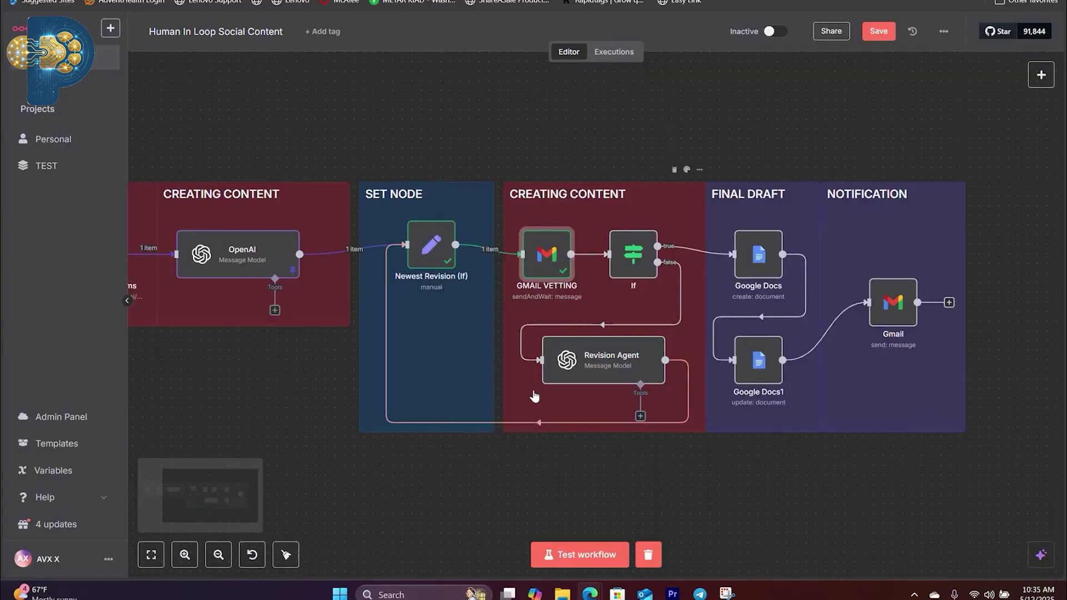
- Run the test workflow, then switch to Gmail and open the newest post review email in the inbox
click(611, 553)
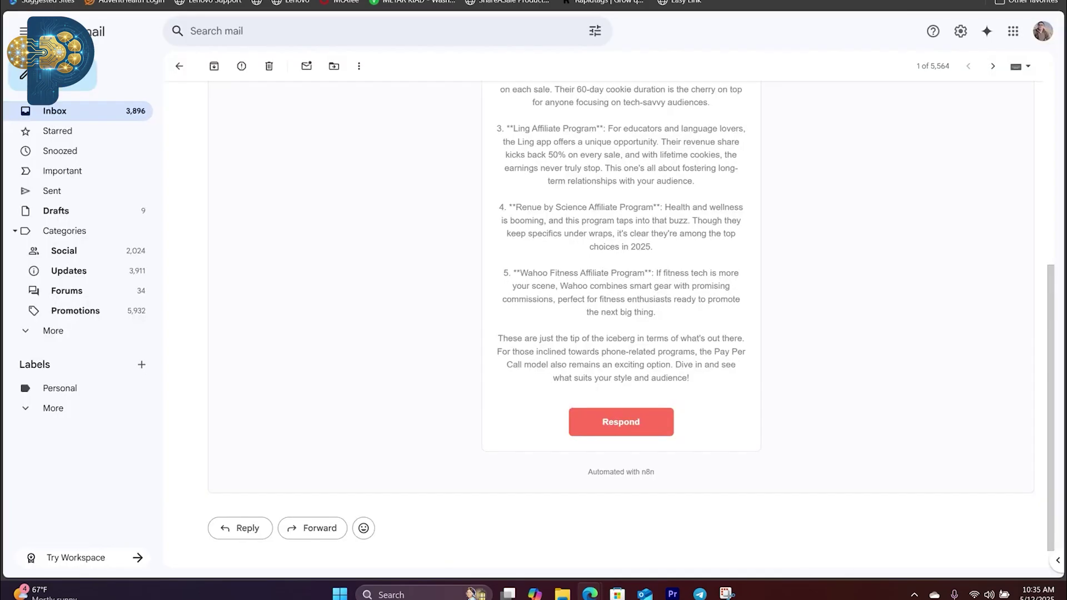
click(62, 113)
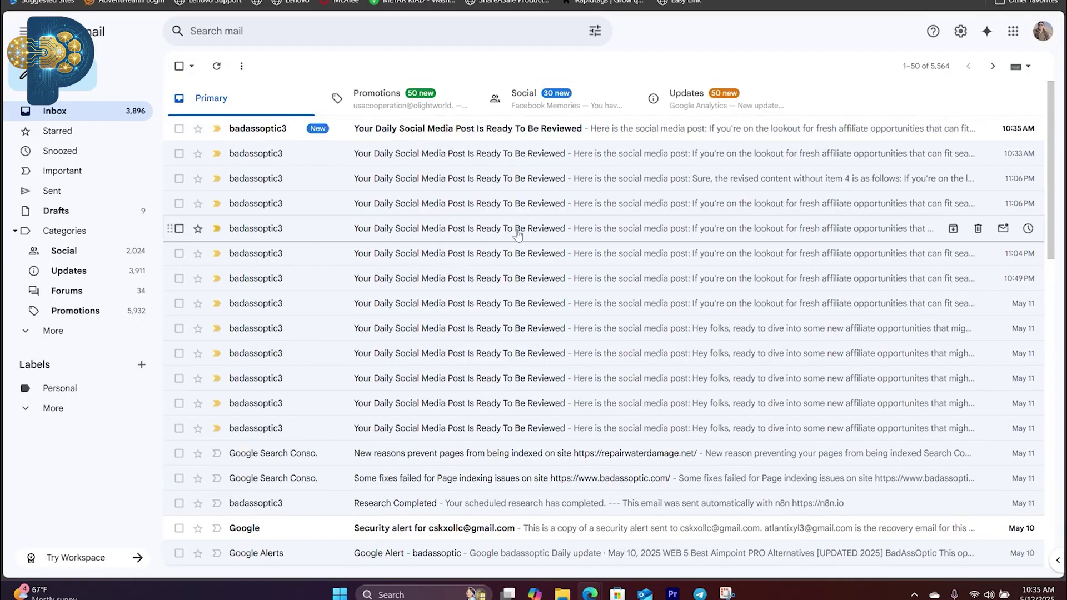
click(476, 130)
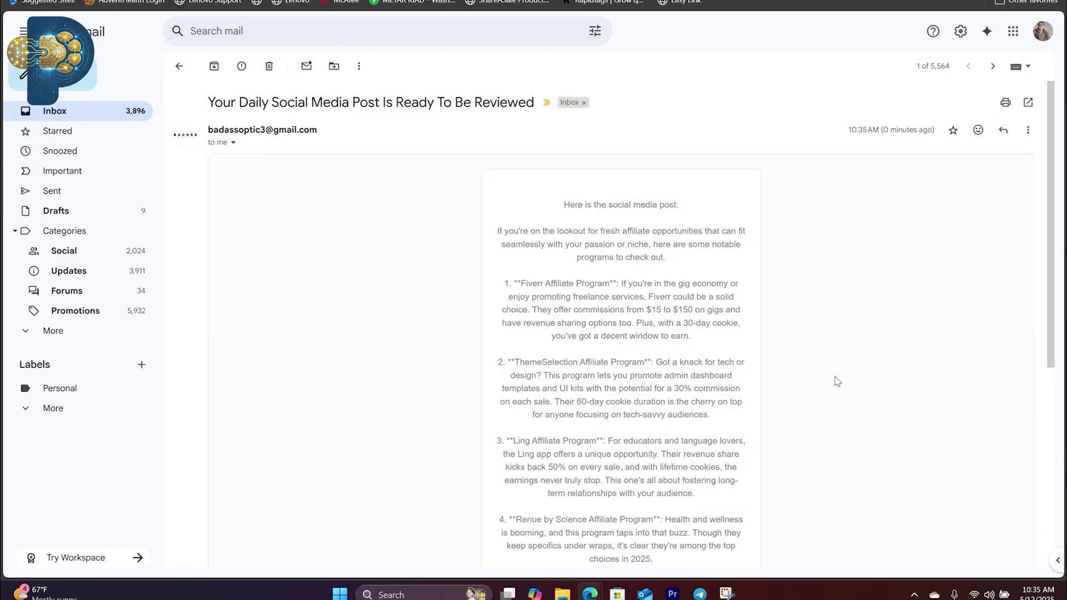
- Read through the proposed social media post, highlighting item 5, and open the email's response form
scroll(737, 321, down, 5)
scroll(643, 232, down, 5)
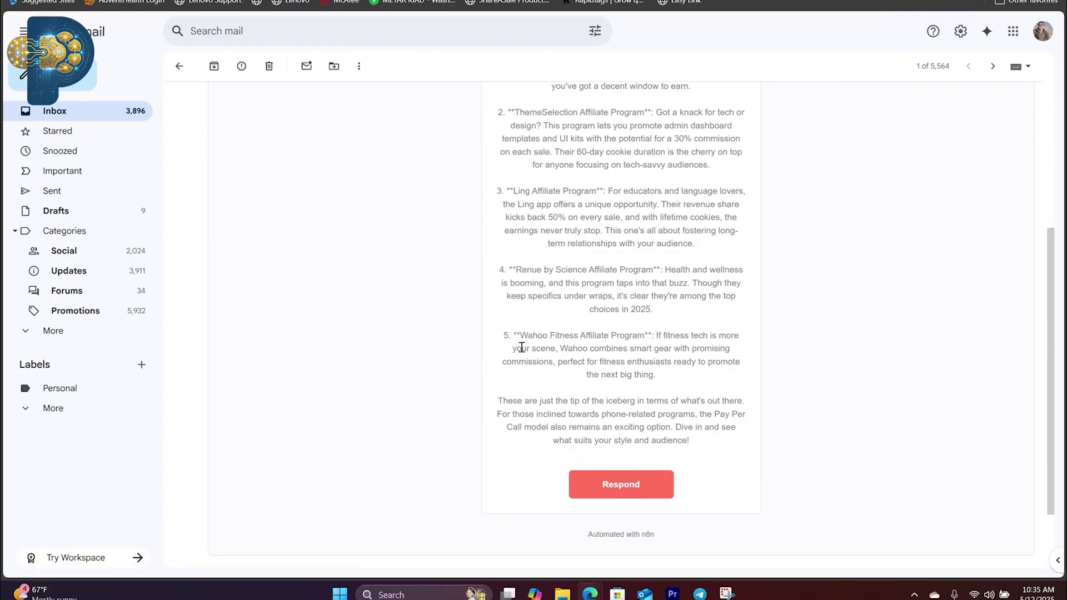
drag(505, 337, 736, 350)
click(669, 411)
click(623, 487)
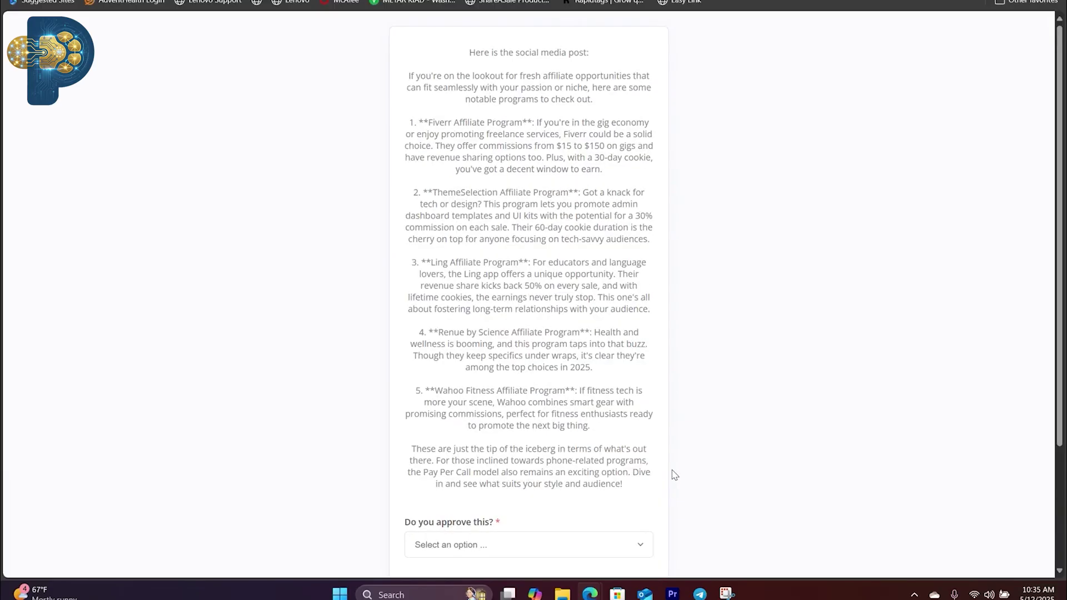
- Answer the approval question with "No, I want to add some changes below" and submit the change request "remove item 5"
scroll(674, 464, down, 3)
click(498, 389)
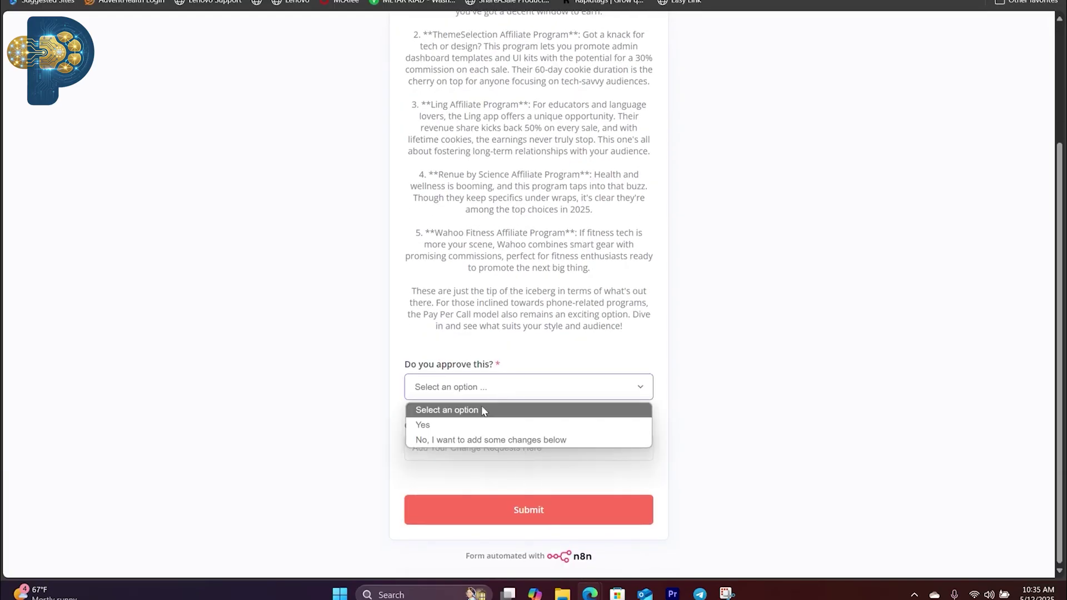
click(465, 439)
click(480, 447)
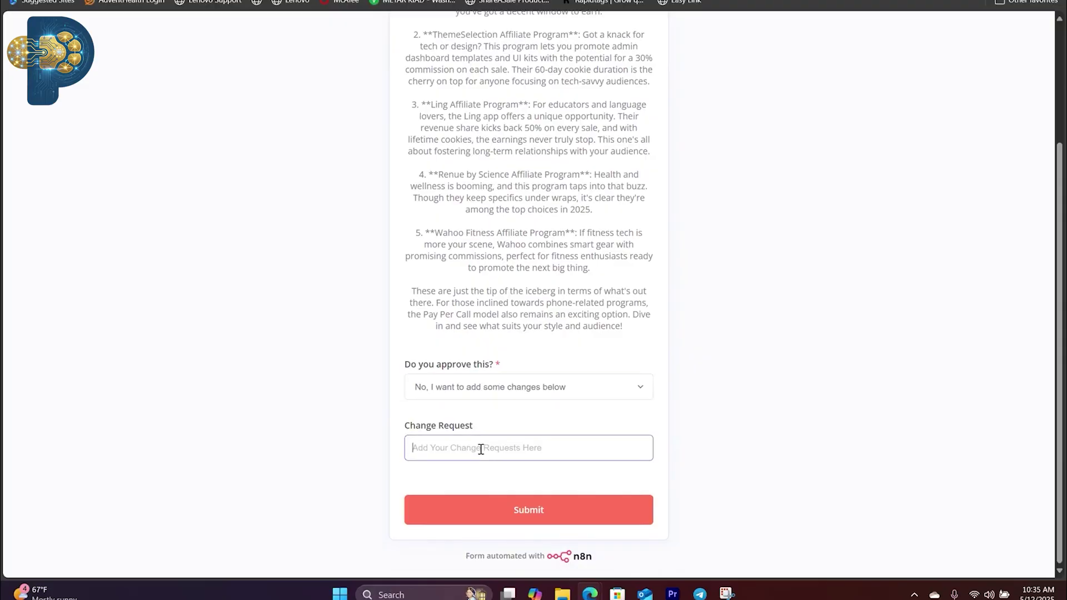
text(remove item 5)
click(528, 509)
click(222, 0)
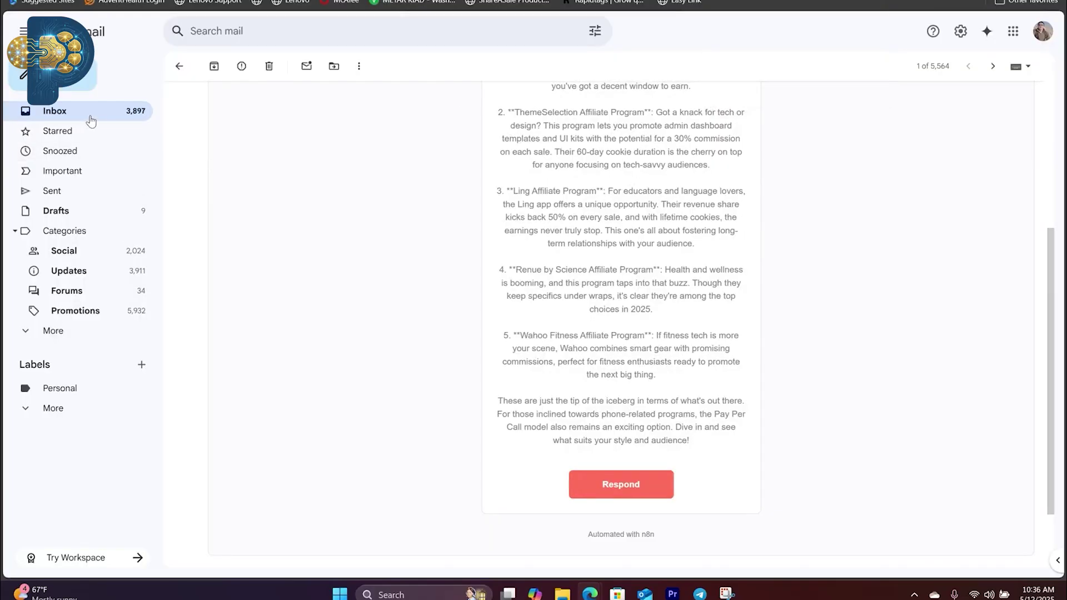
- Open the newest review email in the inbox, check the revised list of affiliate programs, and open its response form
click(89, 114)
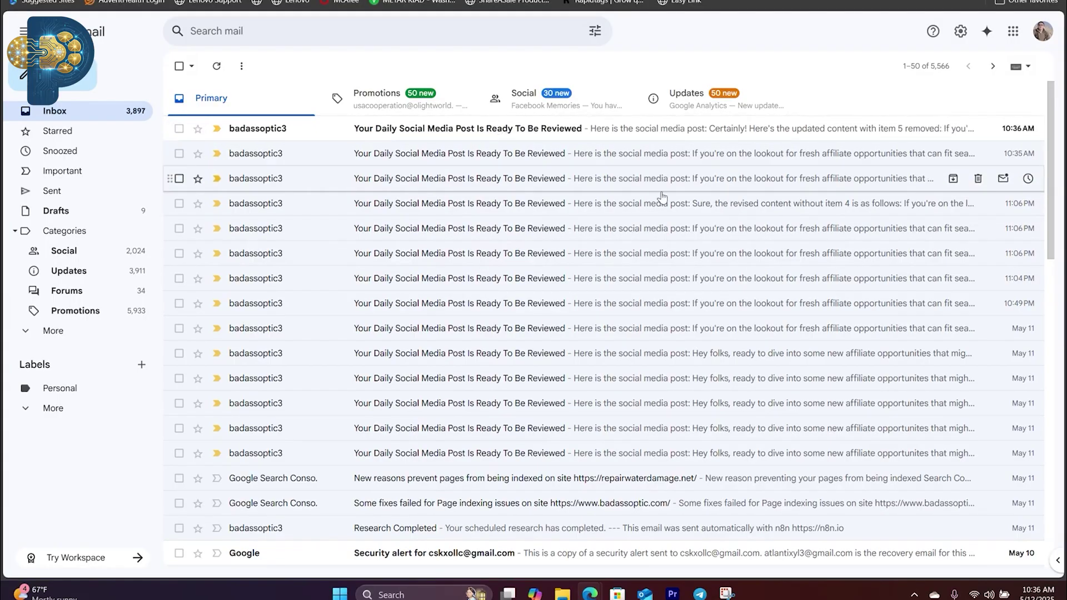
click(521, 132)
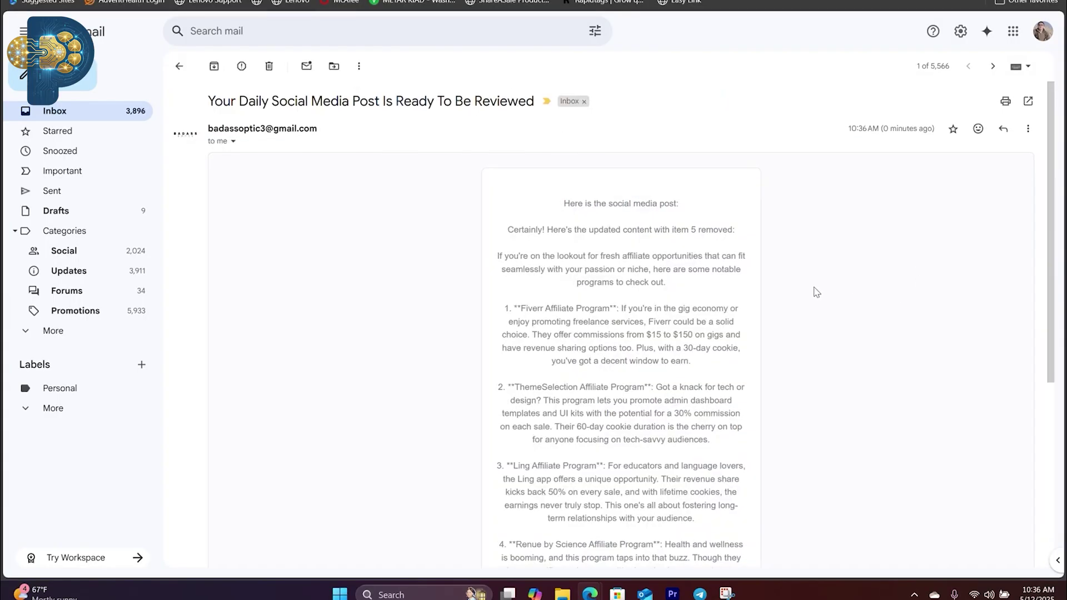
scroll(812, 293, down, 5)
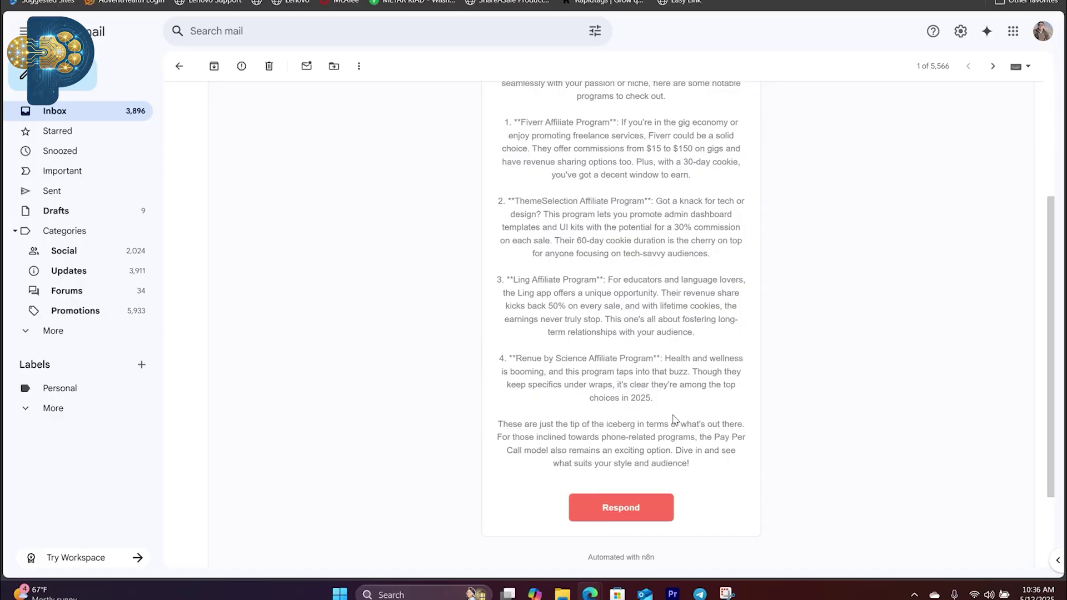
scroll(665, 420, up, 1)
scroll(664, 419, down, 1)
scroll(665, 420, down, 1)
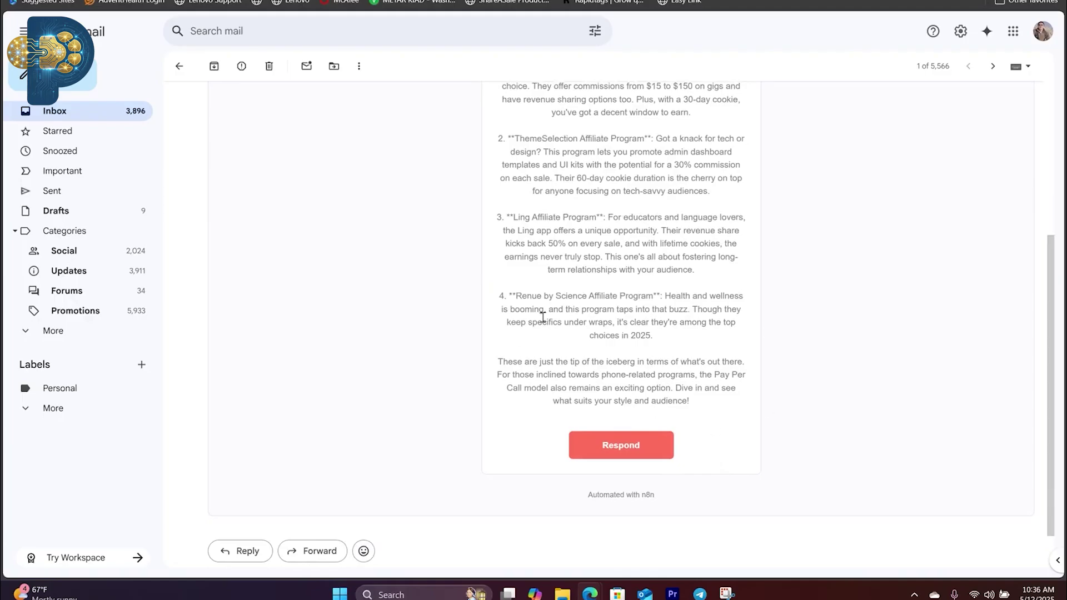
click(622, 452)
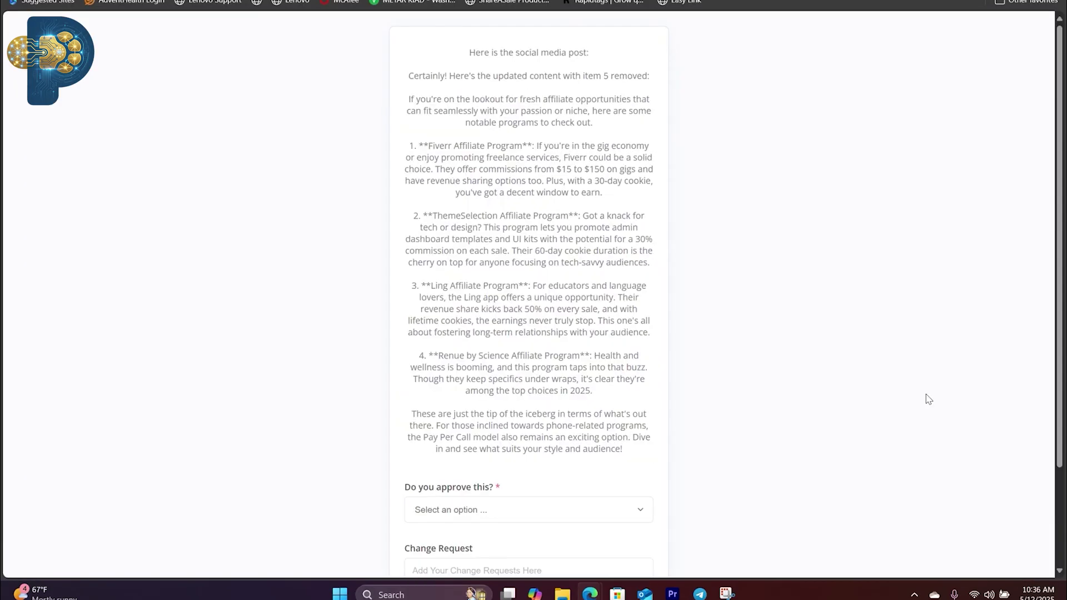
- Decline the revised post with "No, I want to add some changes below" and submit the change request "remove item 4"
scroll(845, 376, down, 2)
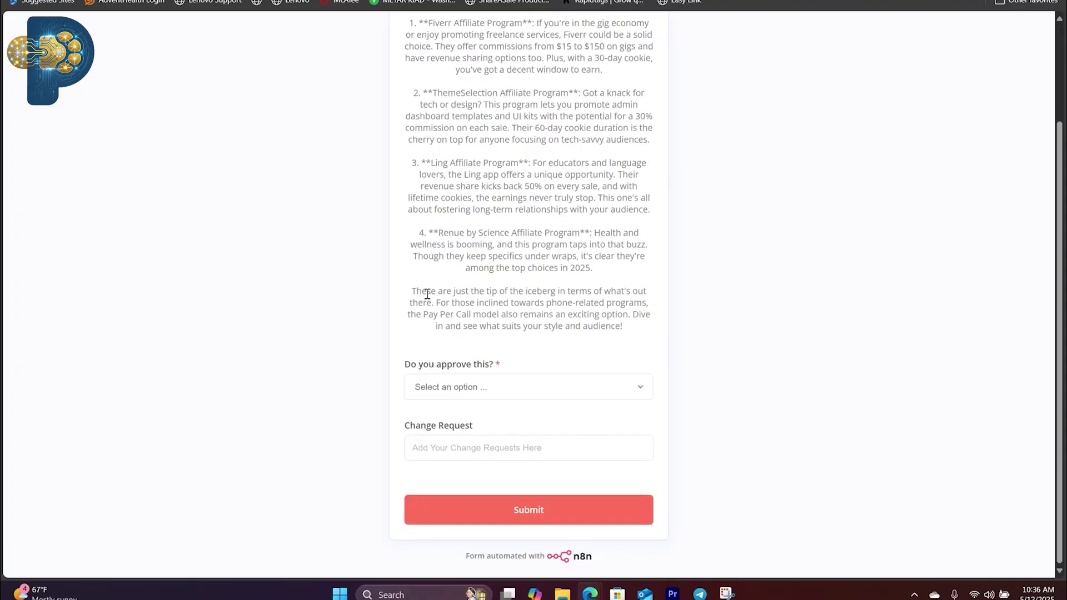
click(488, 387)
click(472, 438)
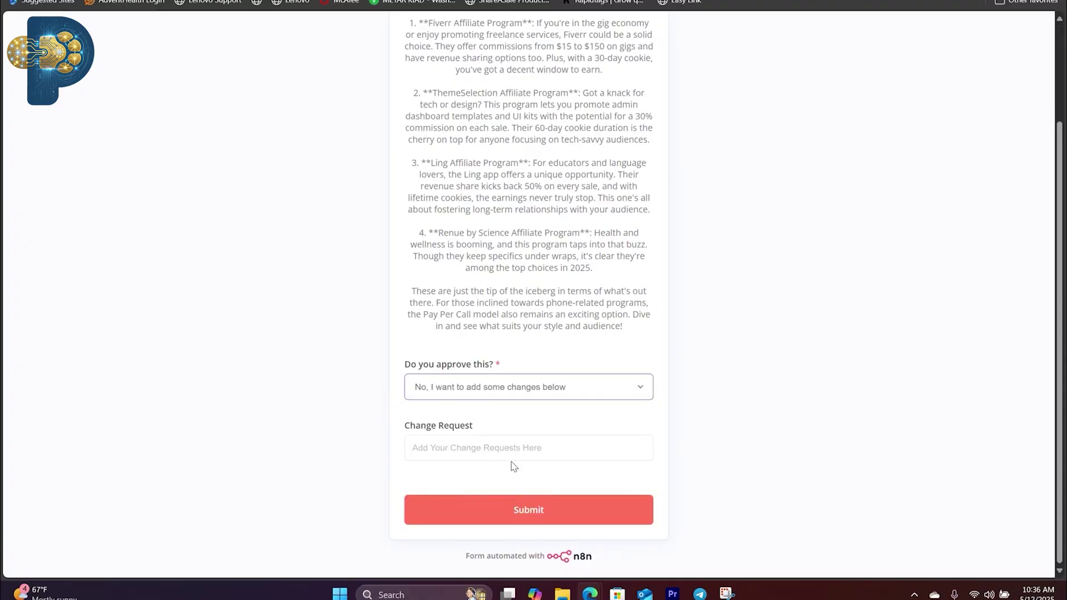
click(489, 452)
text(remove item 4)
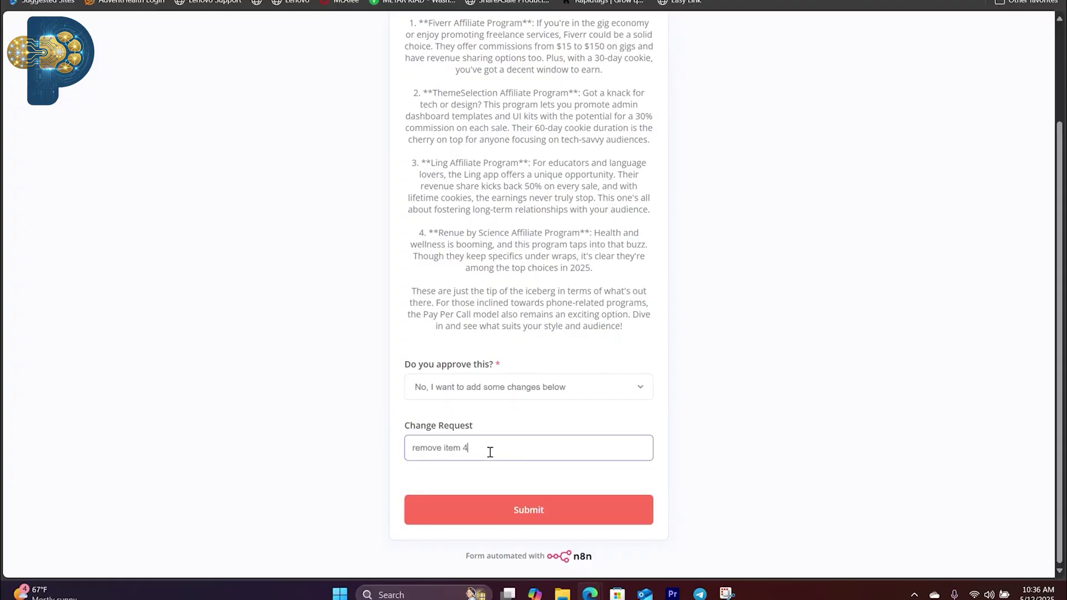
click(528, 511)
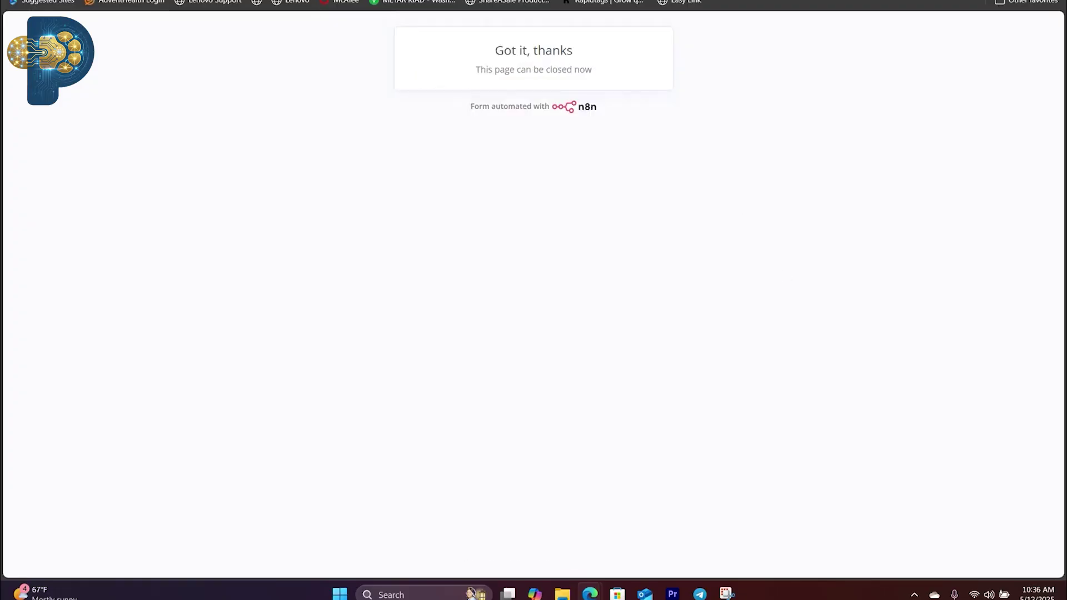
key(ctrl+w)
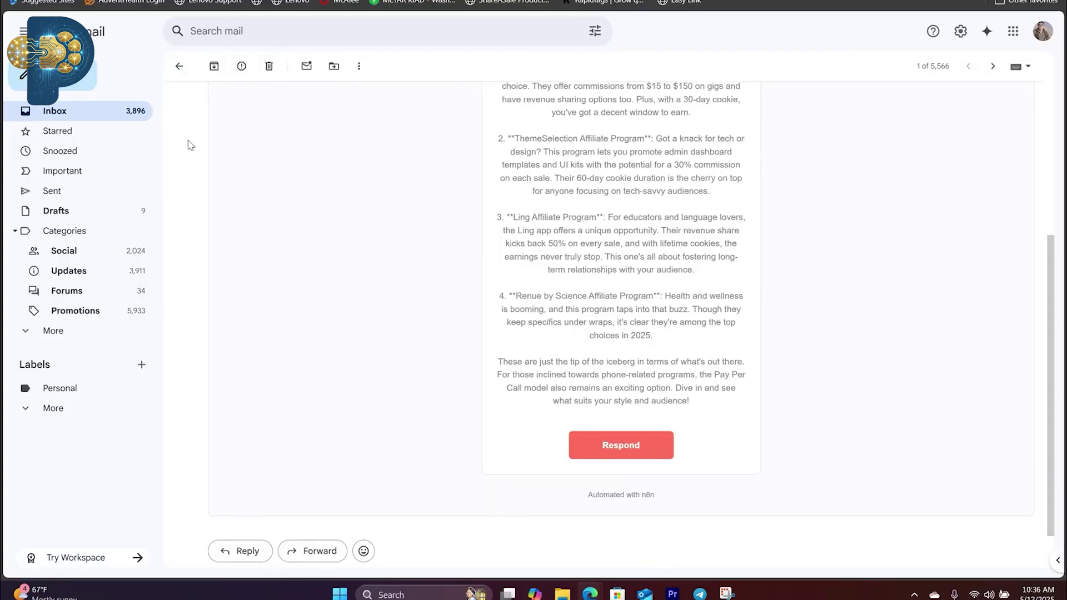
- Open the newly arrived review email, look over the whole second revision, and open its response form
click(47, 109)
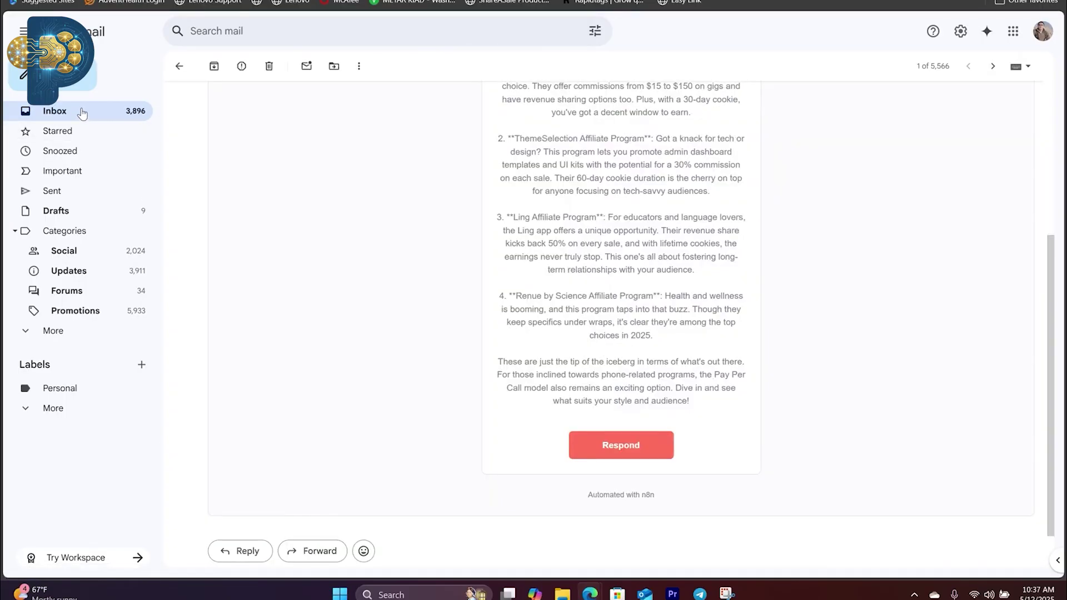
click(79, 110)
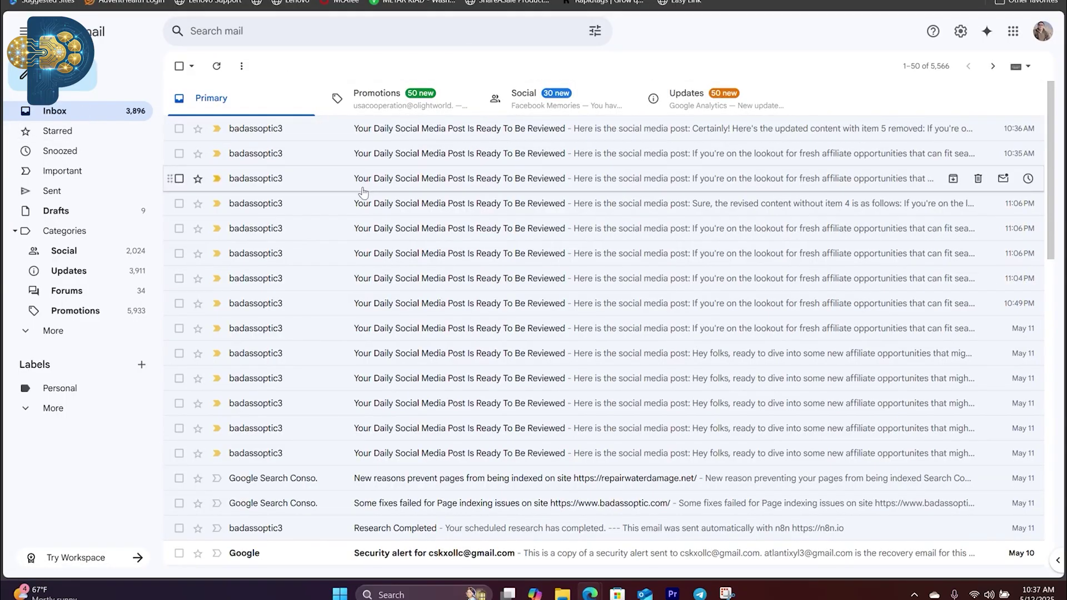
click(495, 132)
scroll(657, 310, down, 5)
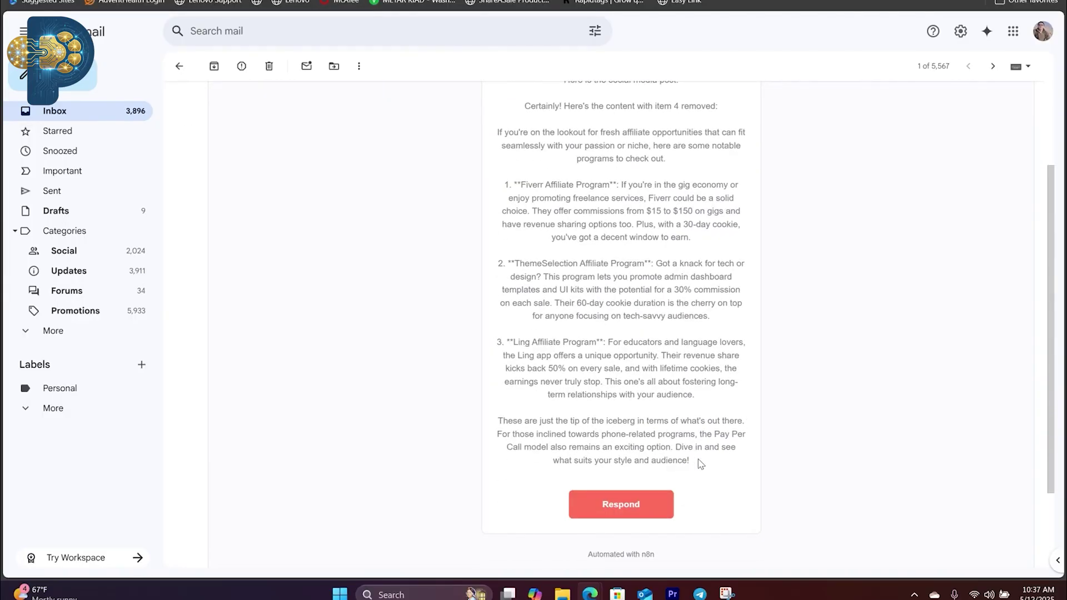
drag(701, 463, 548, 216)
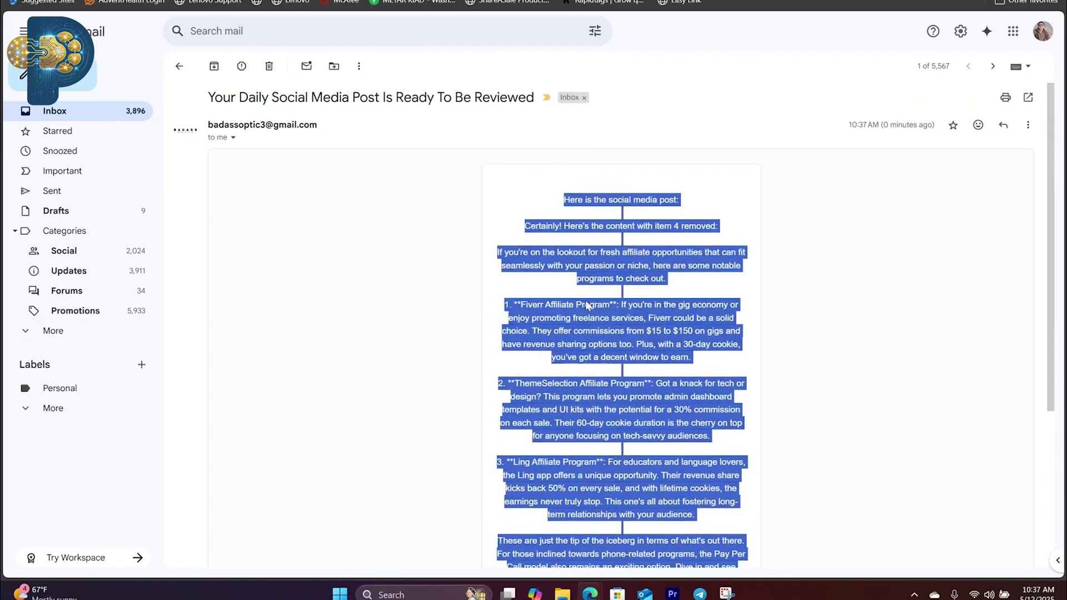
scroll(714, 352, down, 4)
click(655, 406)
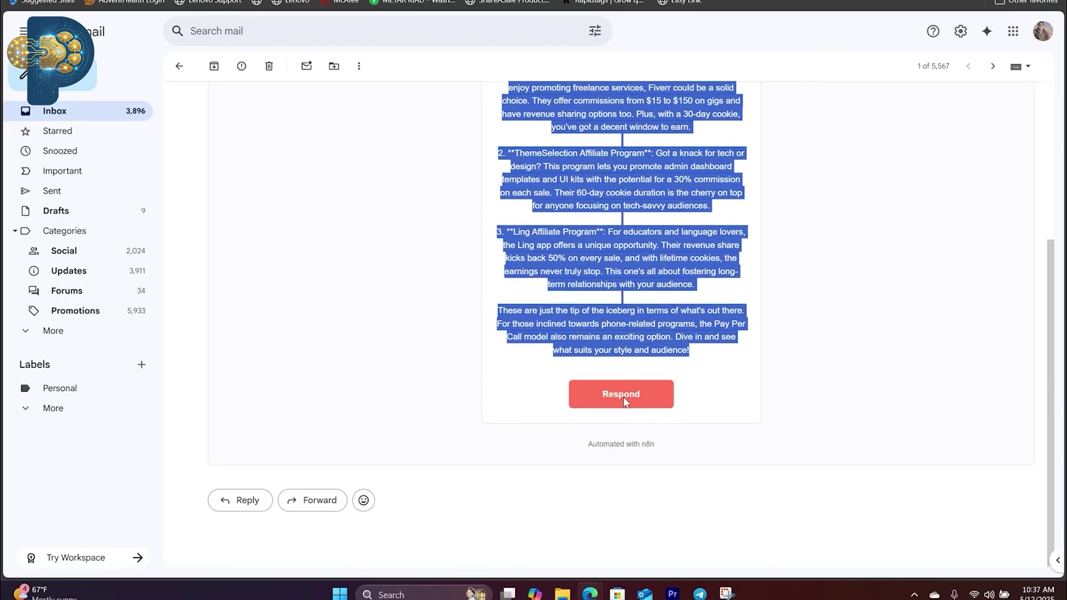
- Approve the final post by answering "Yes" and submit the form without a change request
scroll(579, 448, down, 1)
click(497, 391)
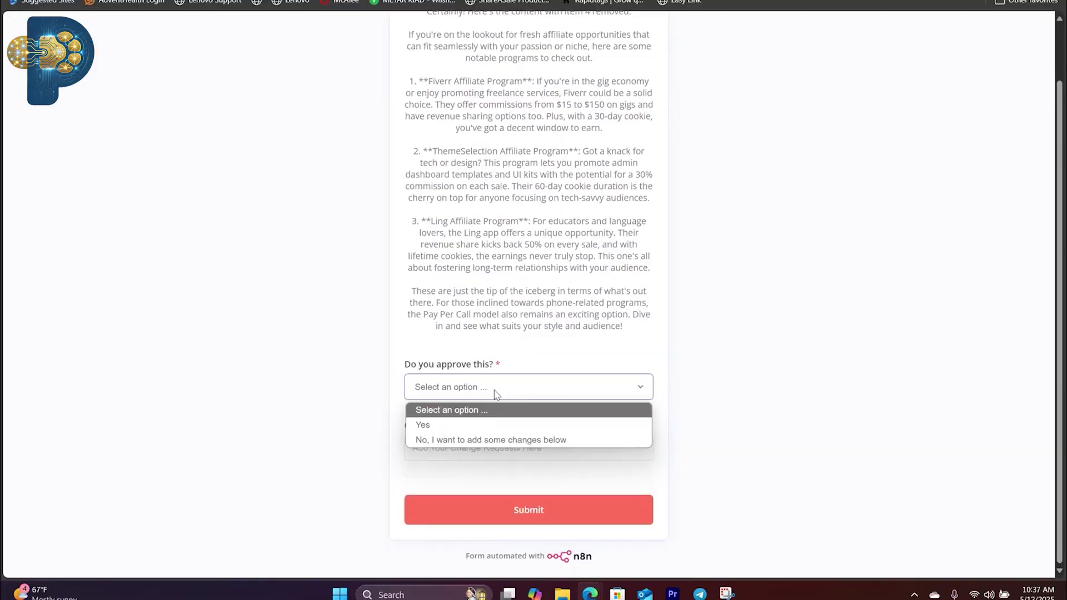
click(461, 427)
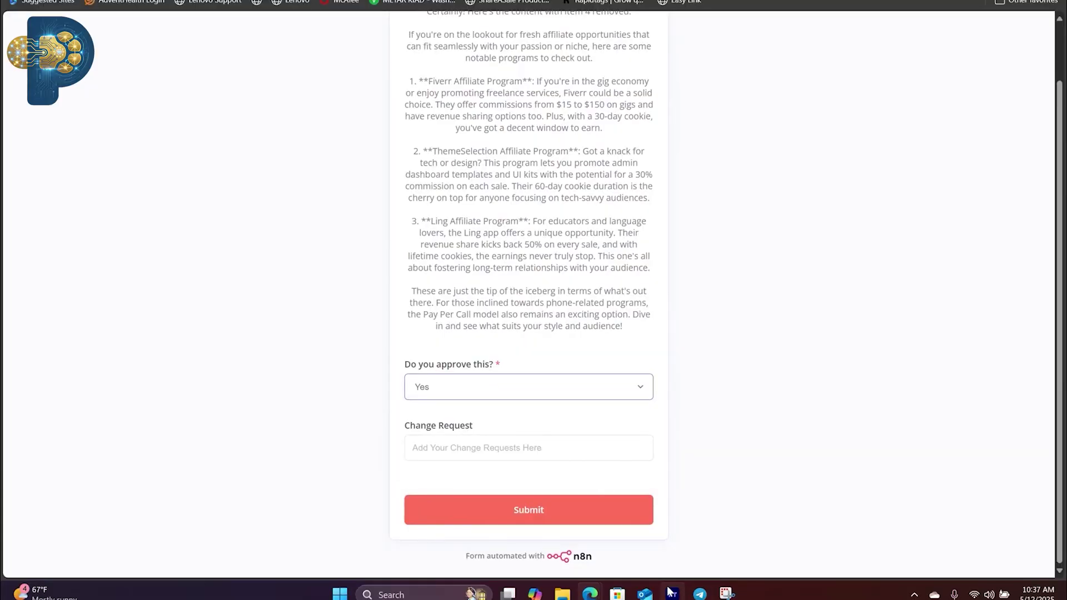
click(543, 511)
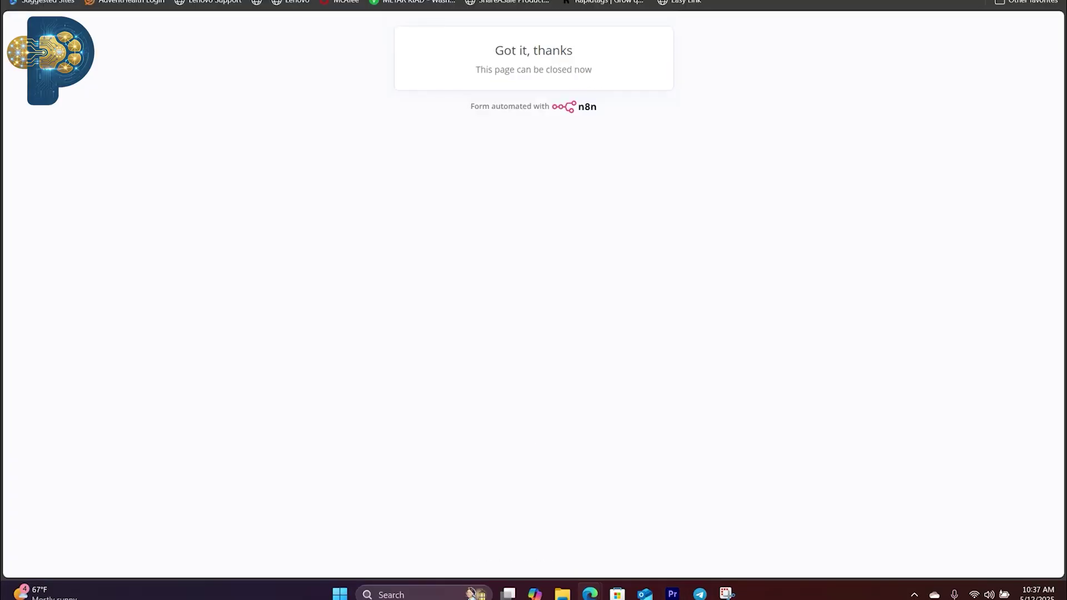
key(ctrl+w)
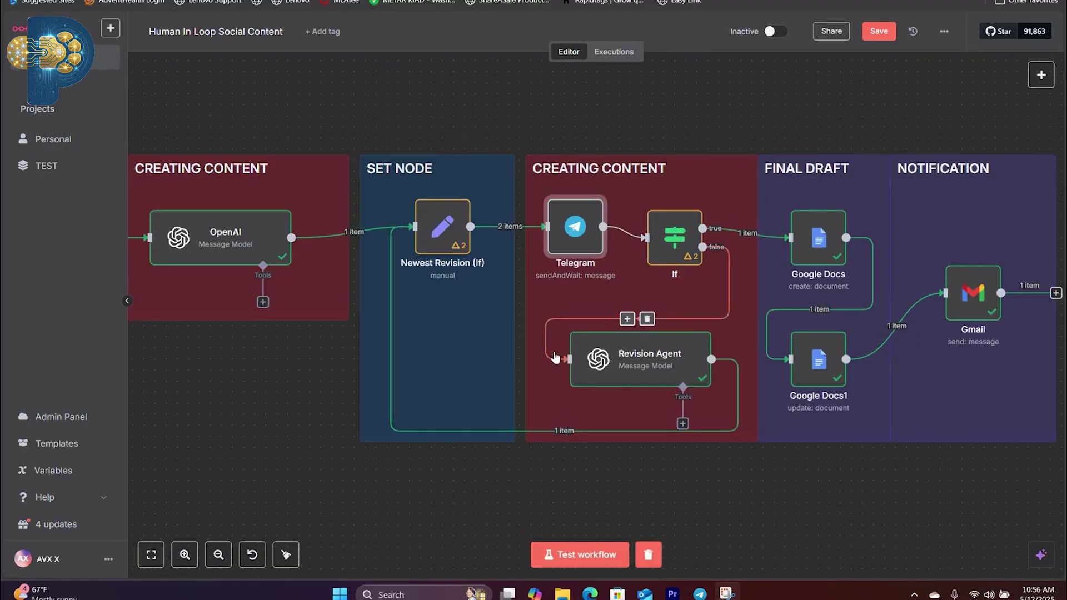
- Add a Telegram send-and-wait node from the Human in the loop category in n8n, and delete that extra node from the canvas
mouse_move(572, 282)
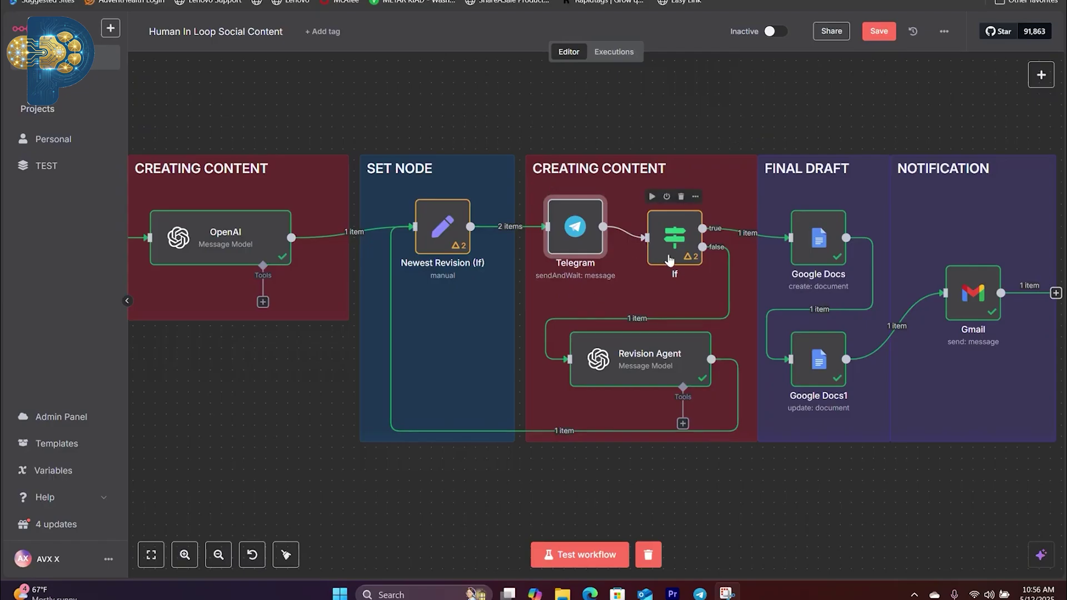
scroll(674, 239, right, 3)
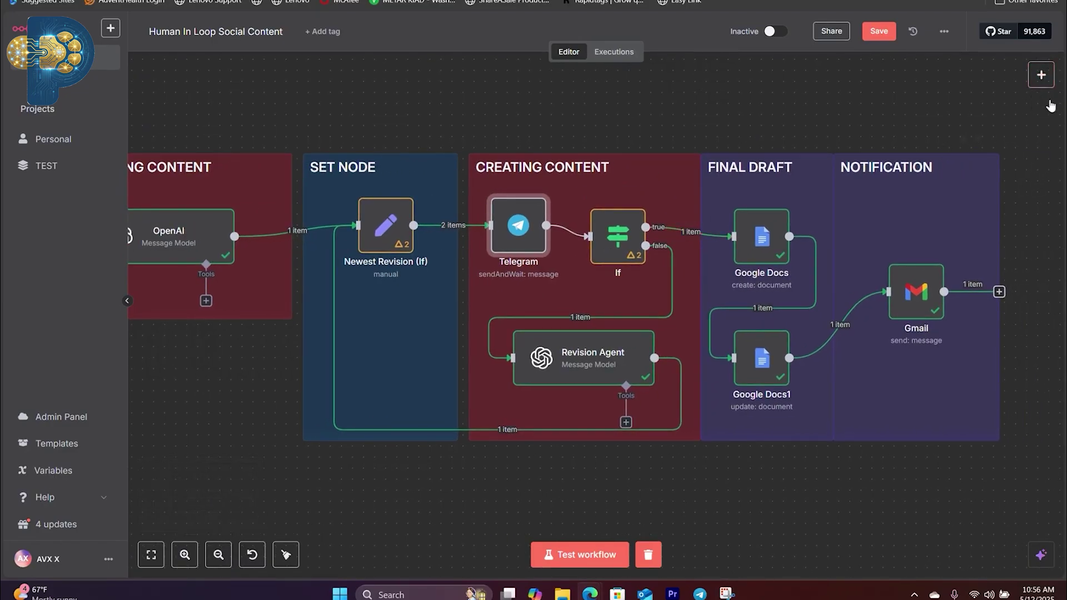
click(1039, 80)
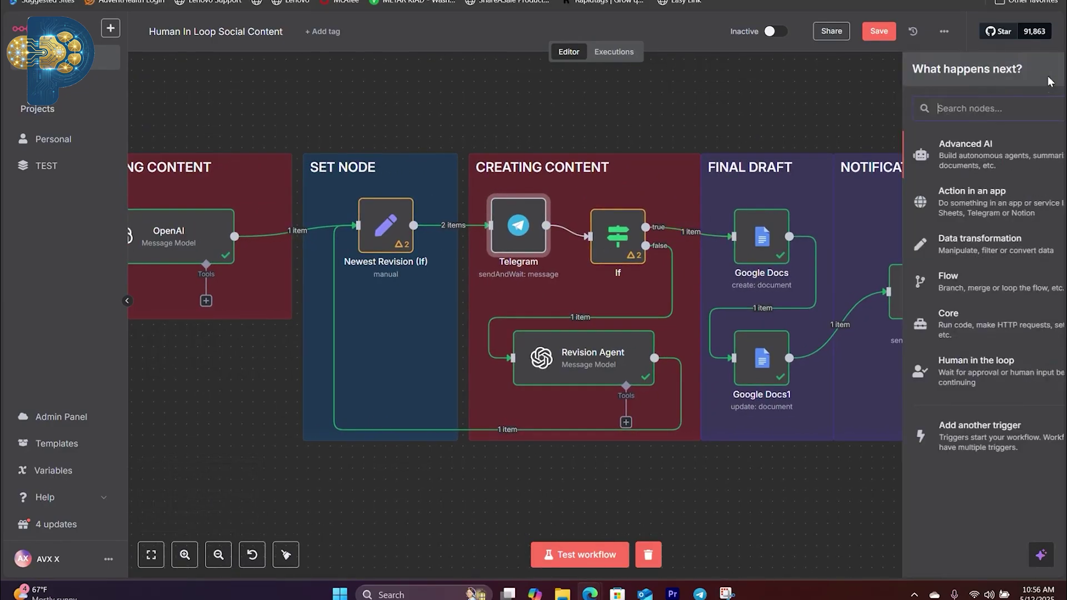
click(925, 371)
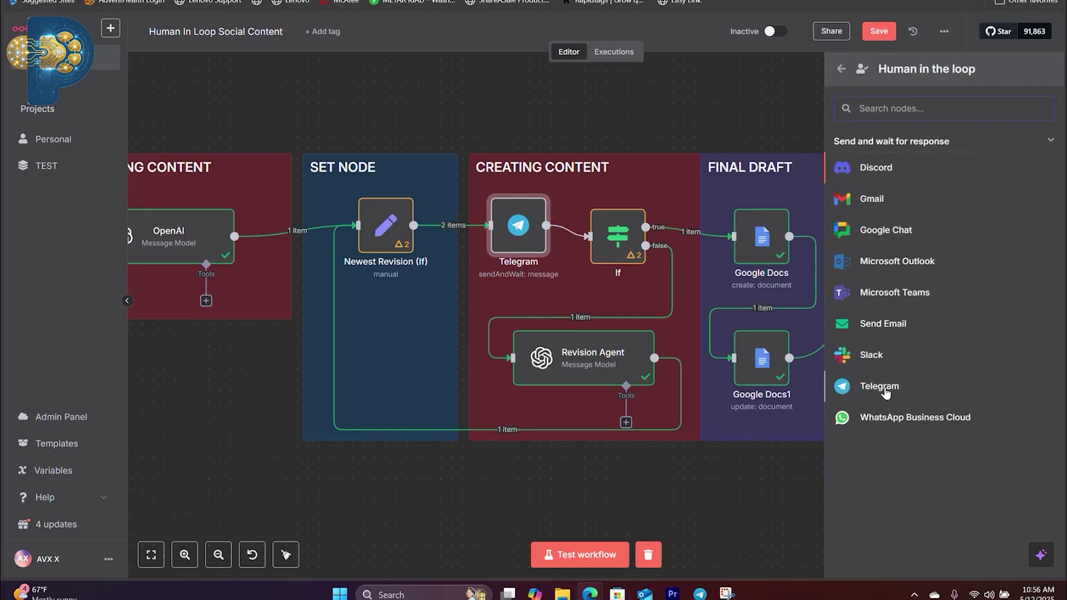
click(885, 393)
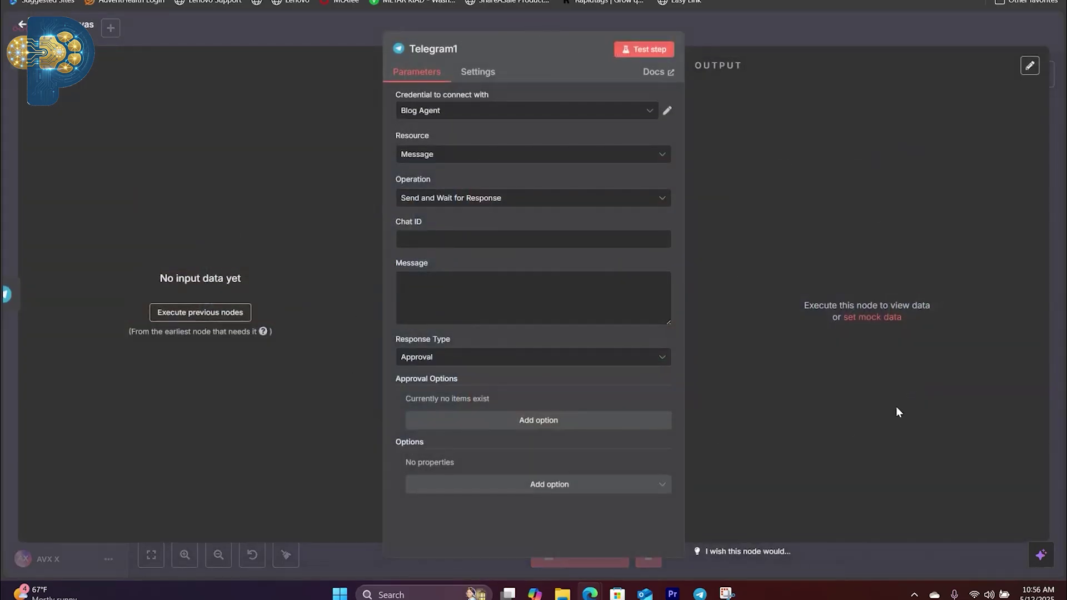
key(Escape)
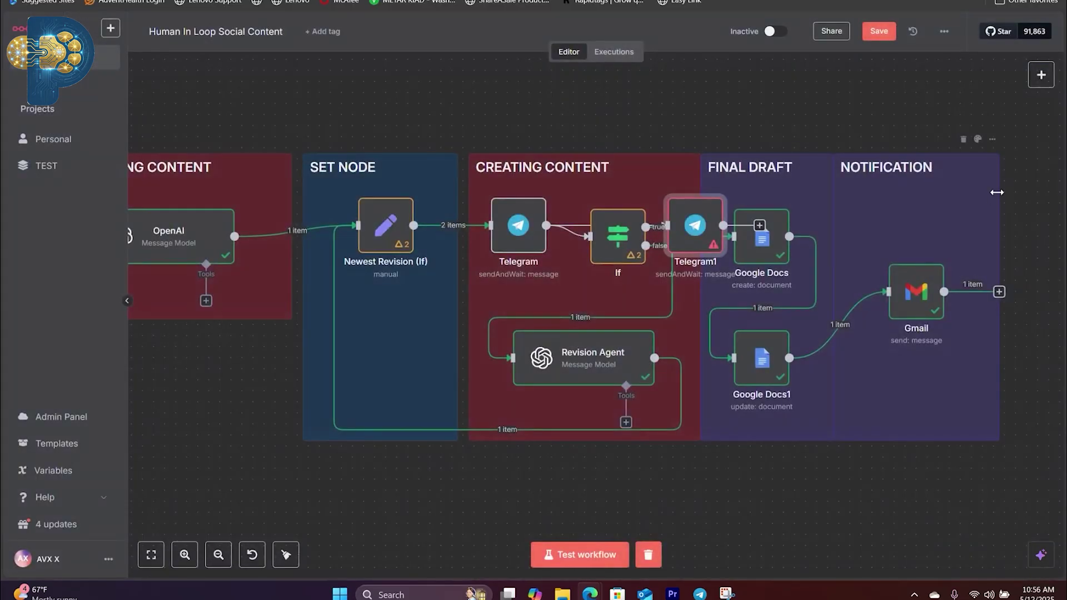
drag(691, 218, 662, 127)
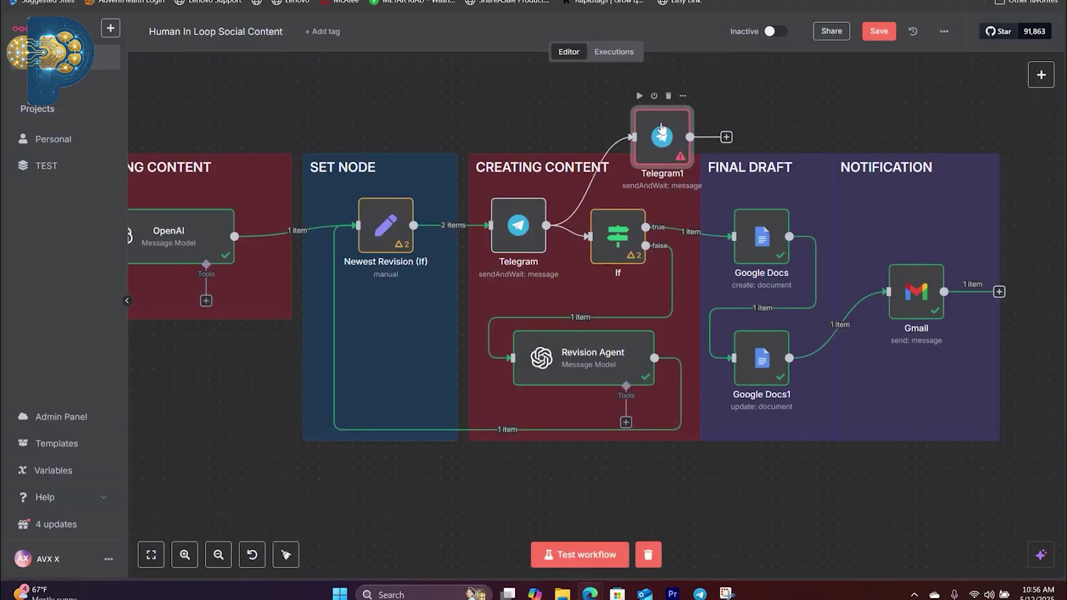
click(669, 95)
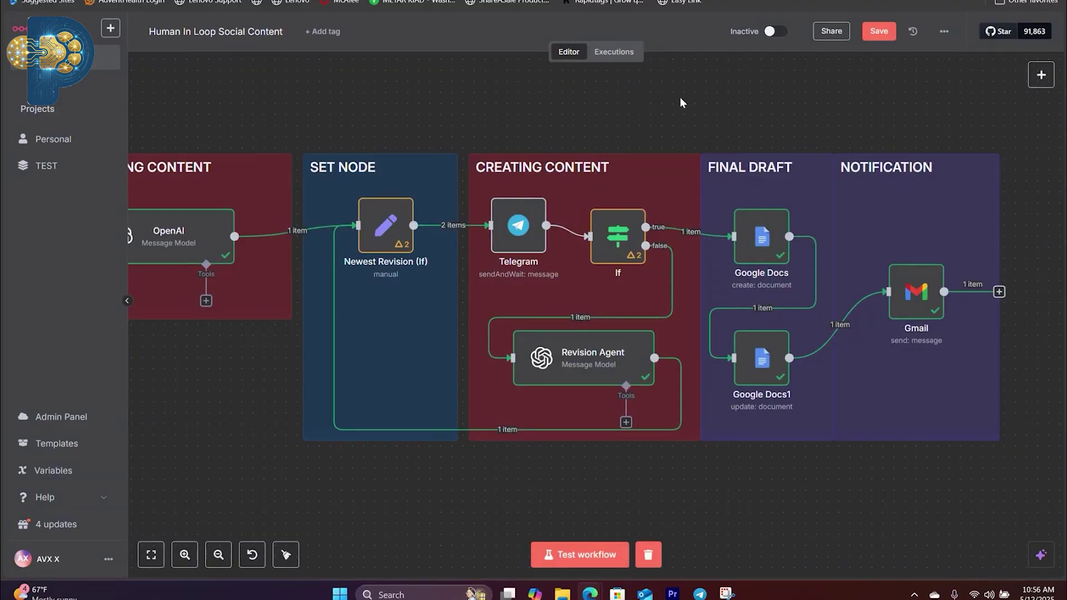
- Open the Telegram node ahead of the If node and review its send-and-wait message, response type and custom form fields
click(518, 225)
drag(518, 226, 626, 218)
double_click(627, 218)
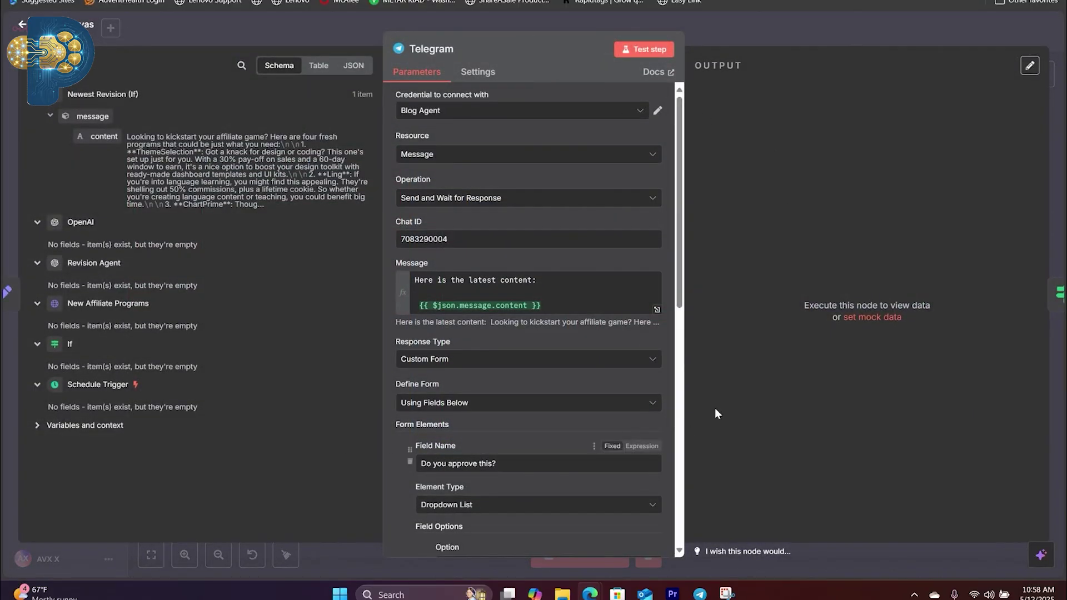
drag(678, 247, 698, 202)
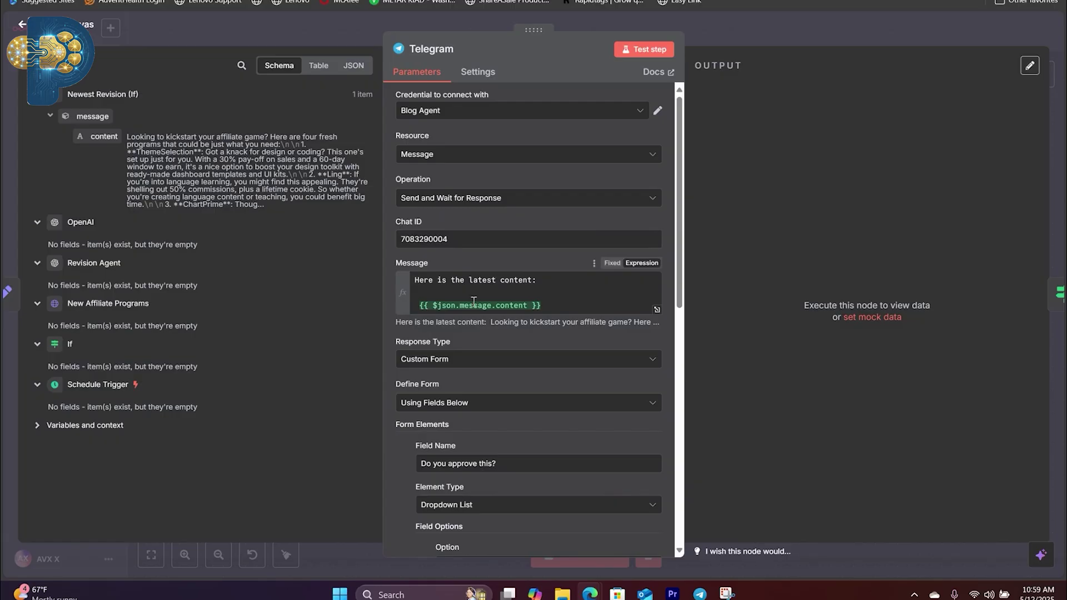
scroll(516, 303, down, 3)
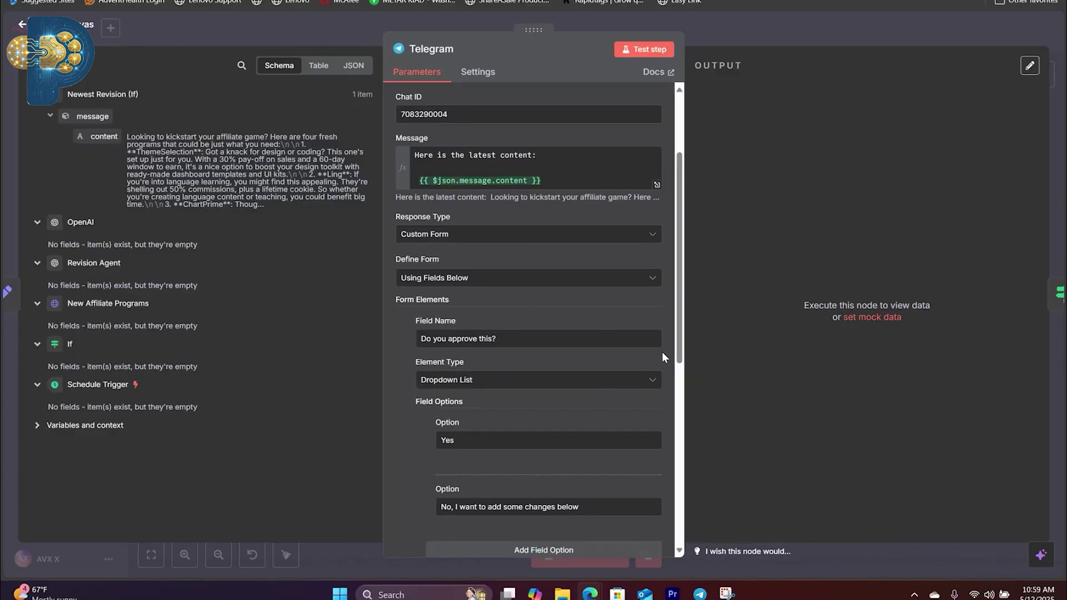
scroll(595, 351, down, 10)
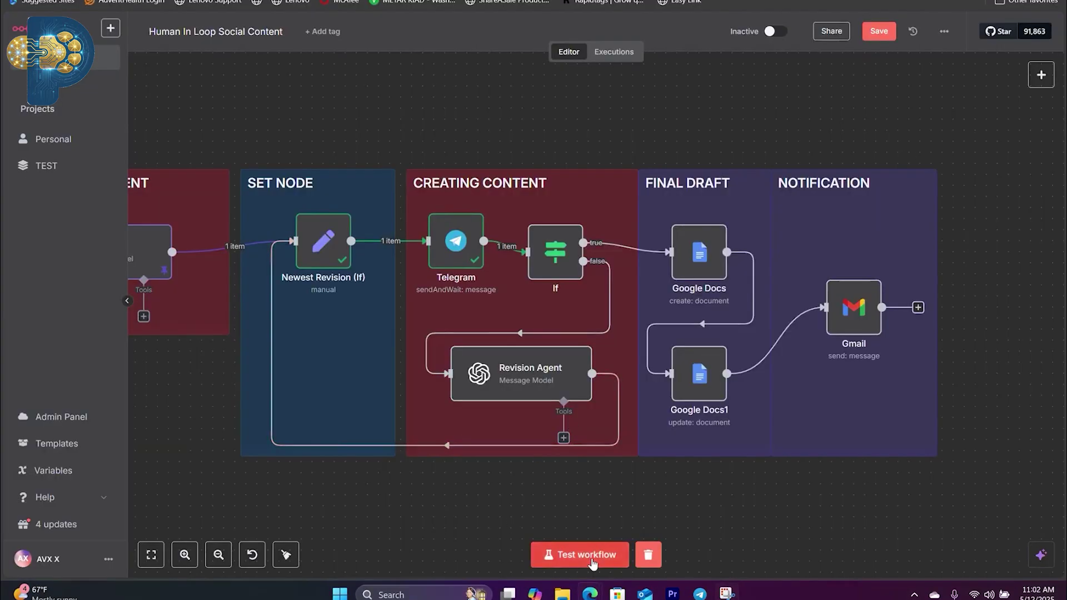
- Test the workflow, look over the generated post in the Blog Agent chat in Telegram, and open its response form
click(592, 561)
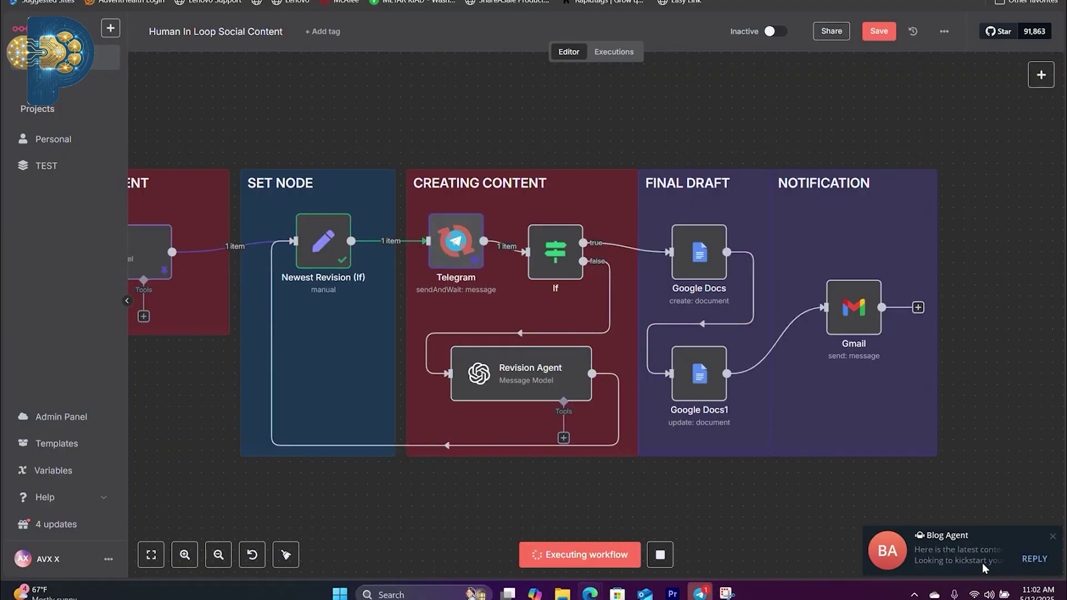
click(978, 562)
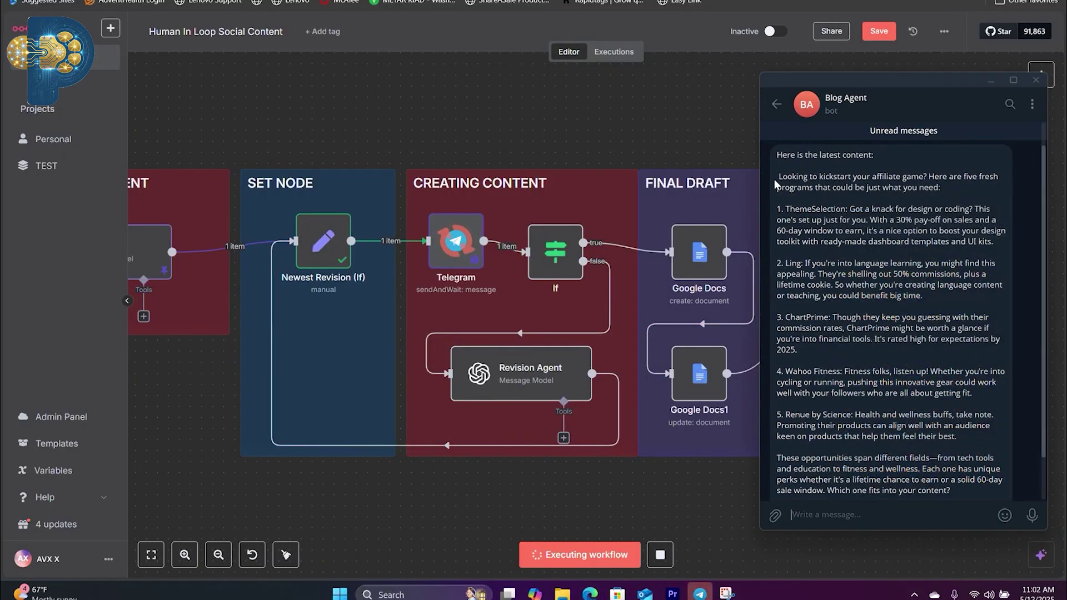
drag(776, 185, 911, 456)
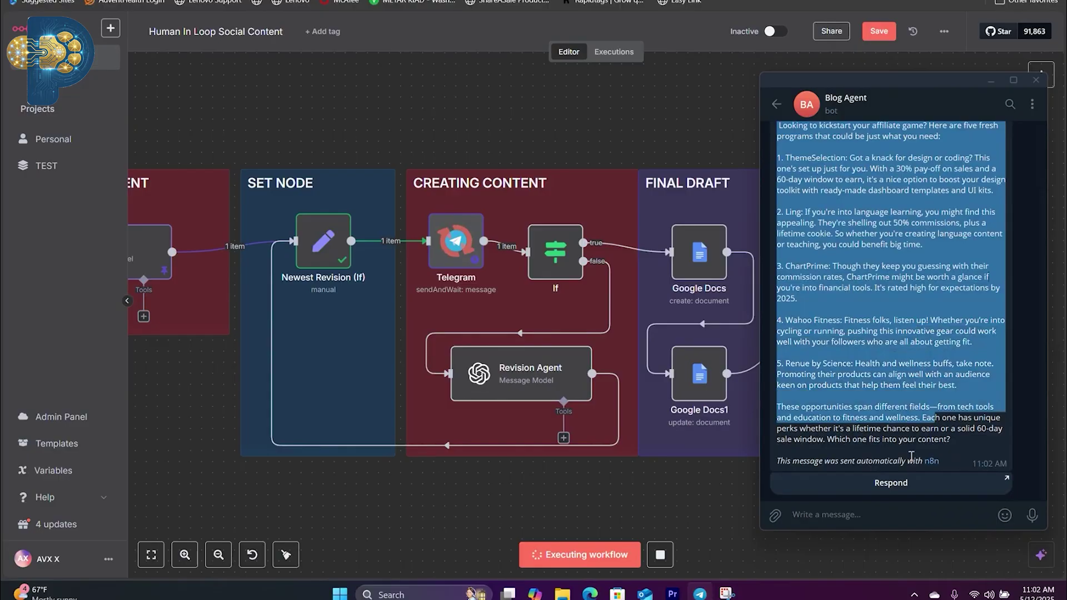
click(962, 484)
click(974, 348)
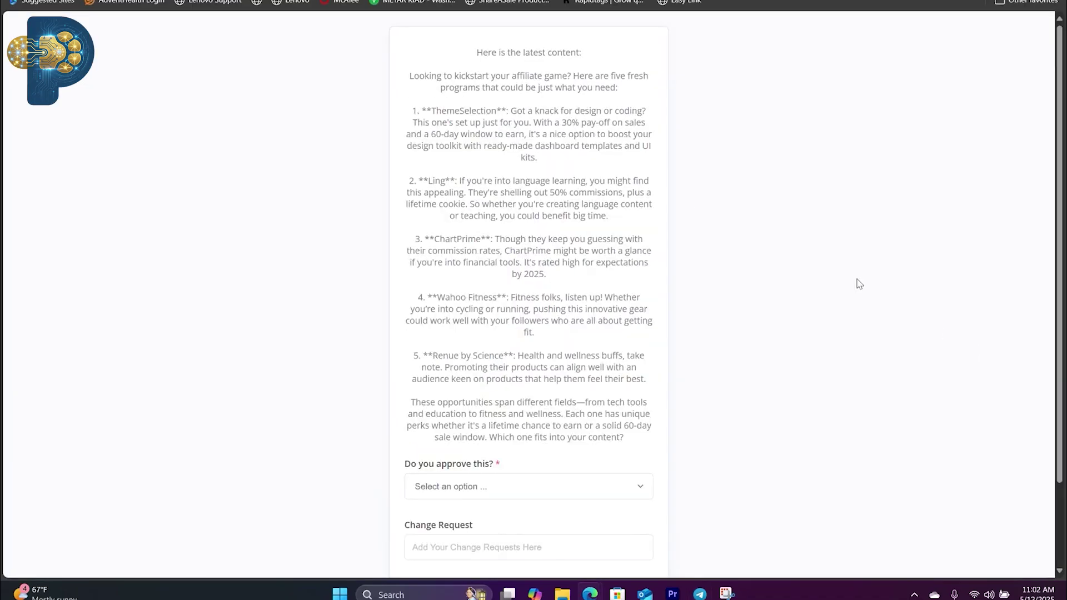
- Decline the Telegram-delivered post with "No, I want to add some changes below", submit the change request "remove item 3", and close the form page
scroll(473, 341, down, 2)
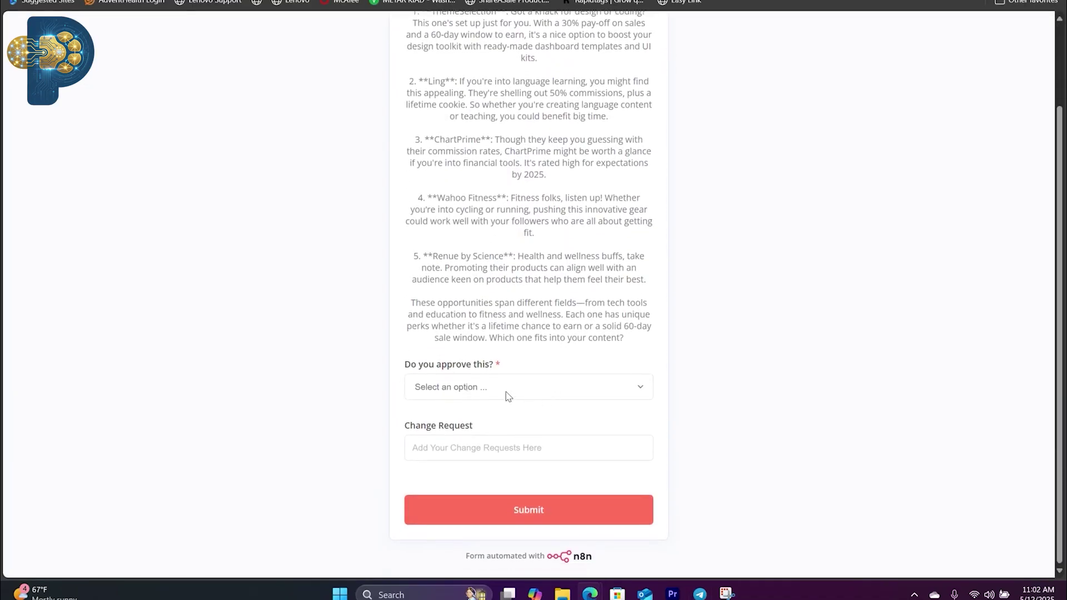
click(506, 394)
click(549, 377)
click(519, 393)
click(494, 440)
click(493, 454)
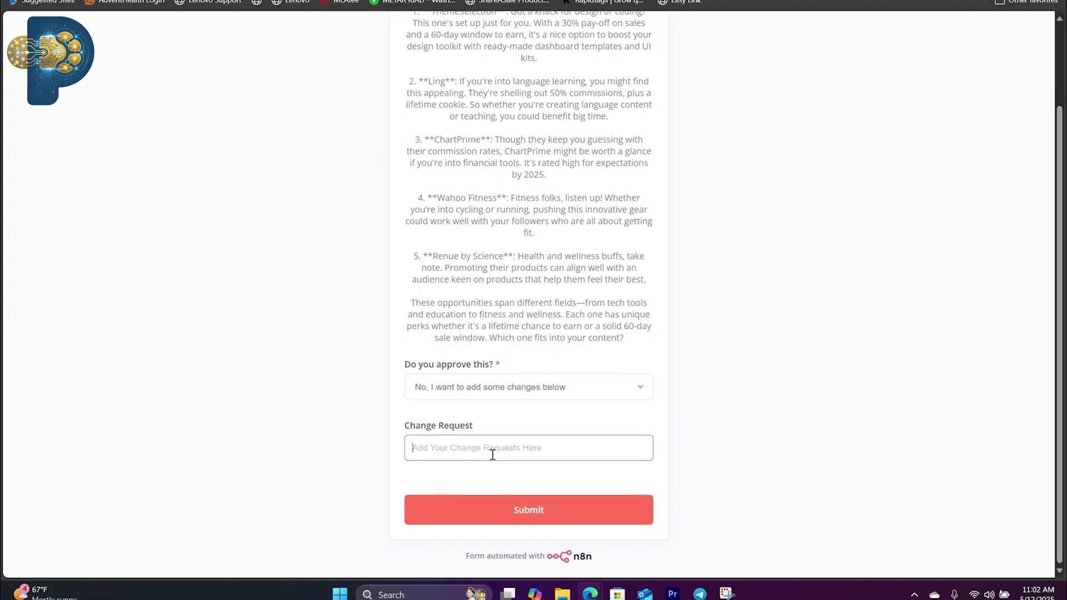
text(remove item 3)
click(518, 510)
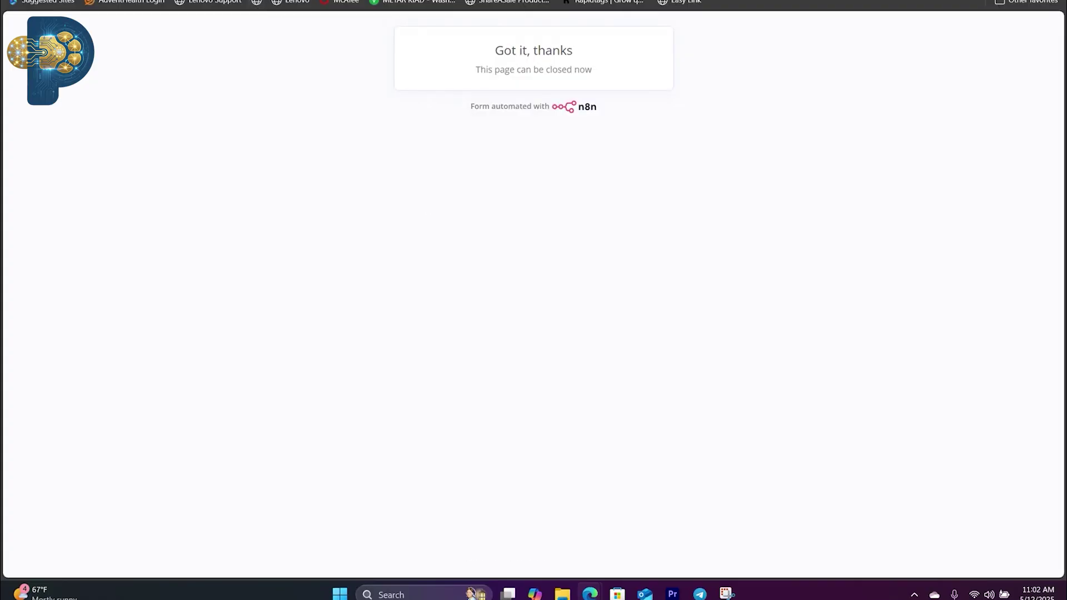
key(ctrl+w)
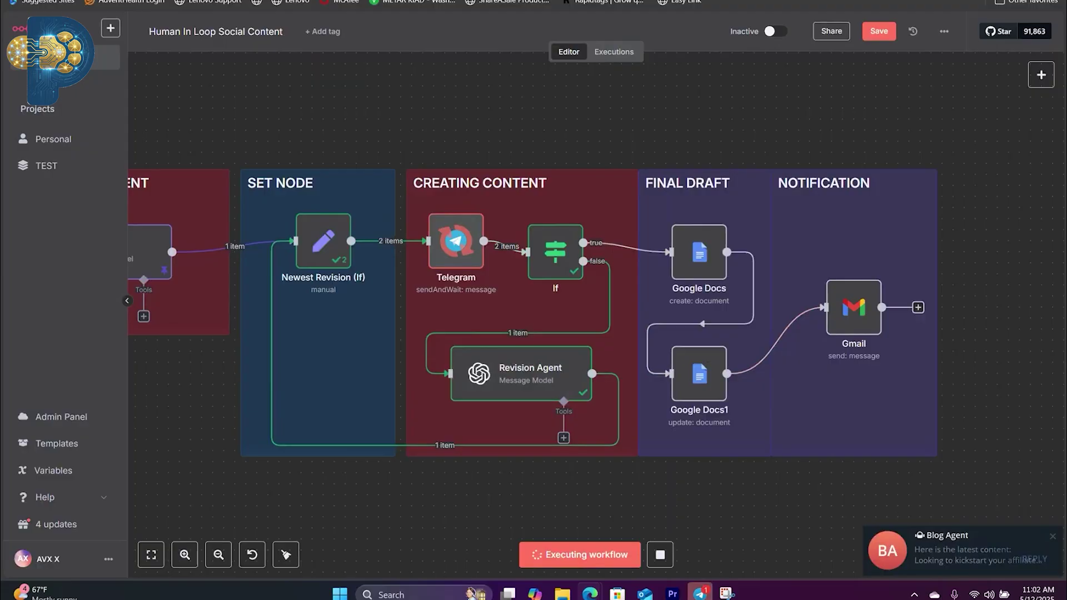
- Compare the revised post in the Telegram Blog Agent chat with the original's ChartPrime item, and open the revision's response form
click(700, 593)
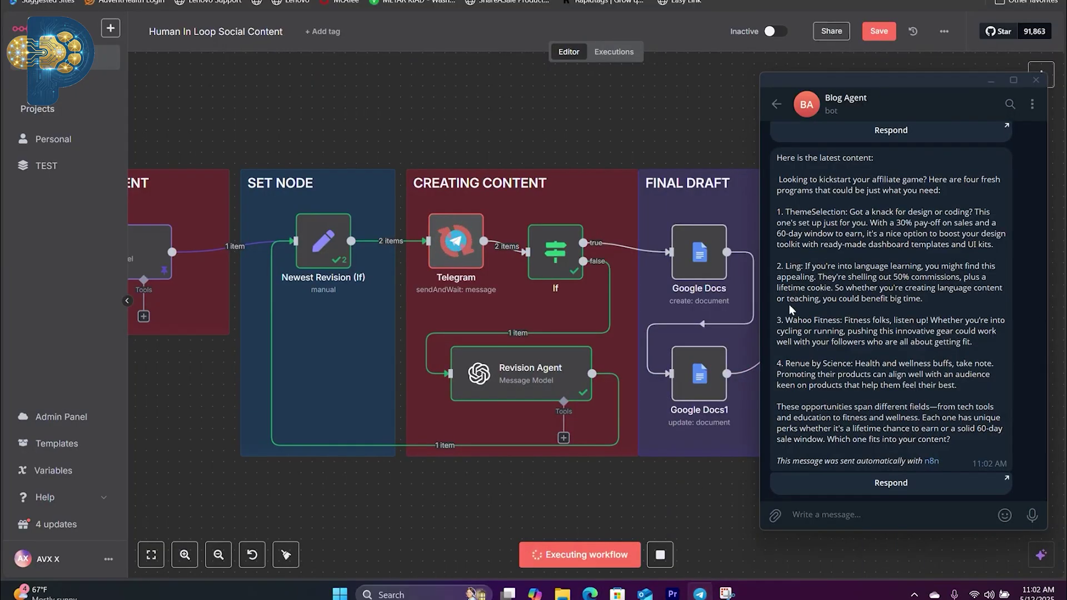
scroll(859, 283, down, 6)
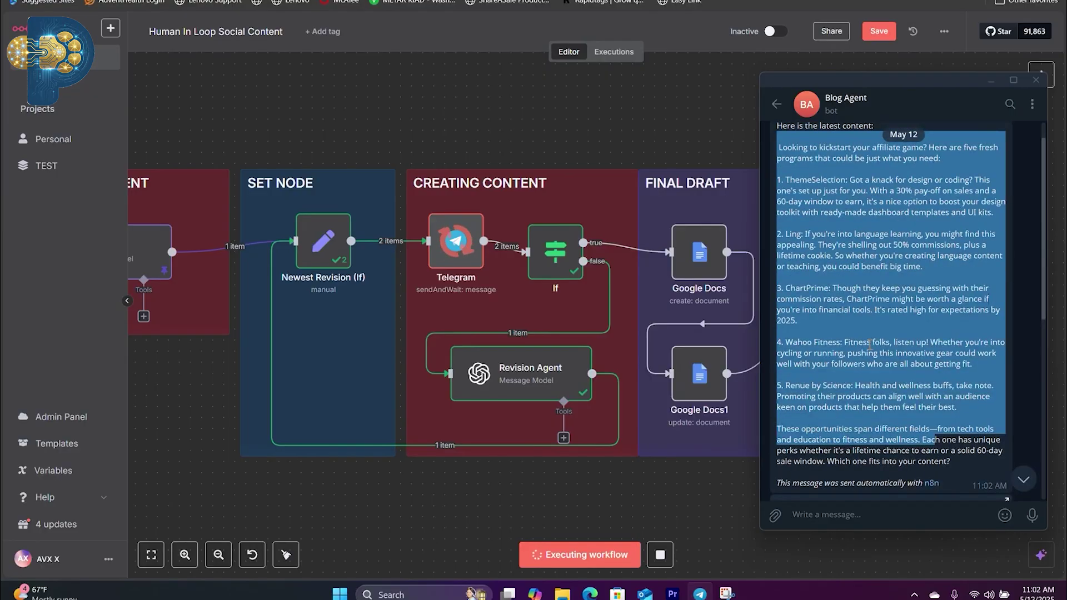
drag(778, 288, 877, 335)
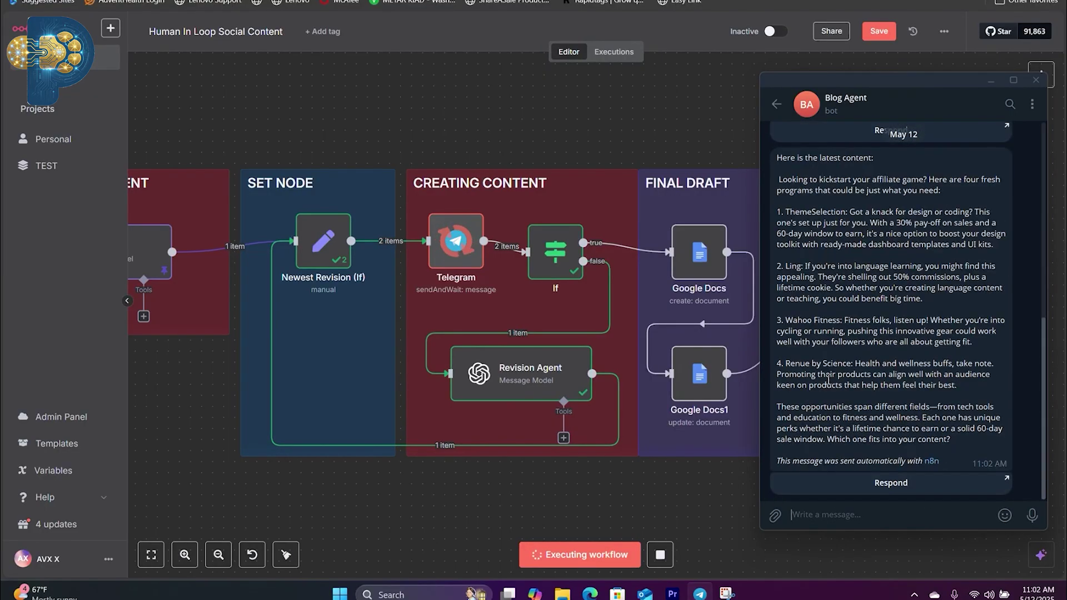
click(900, 489)
click(979, 348)
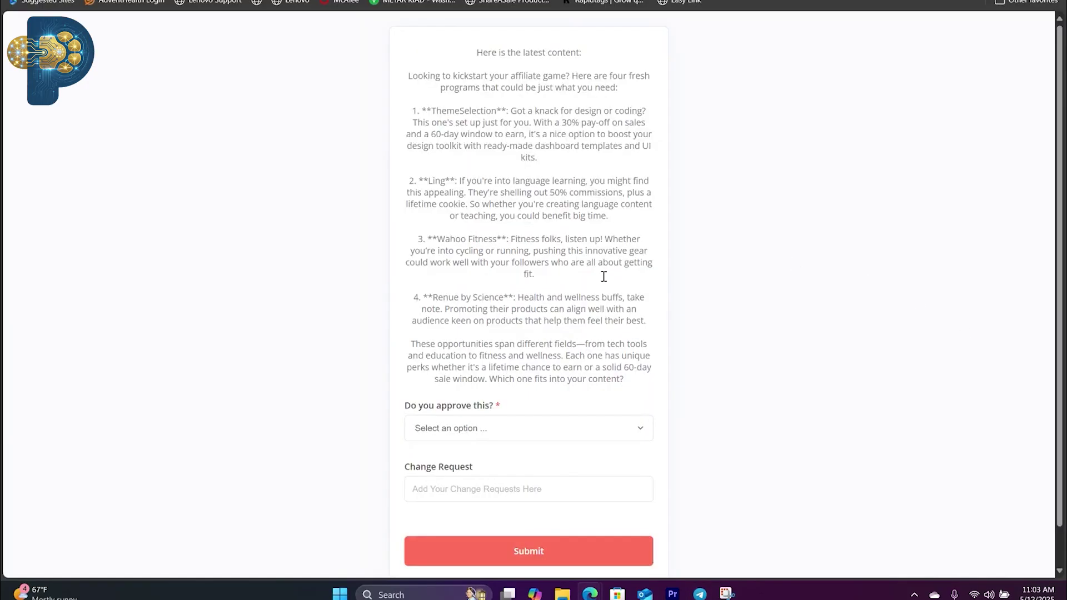
- Approve the revised post with "Yes", submit the form without a change request, and return to the n8n workflow
scroll(498, 404, down, 2)
click(496, 387)
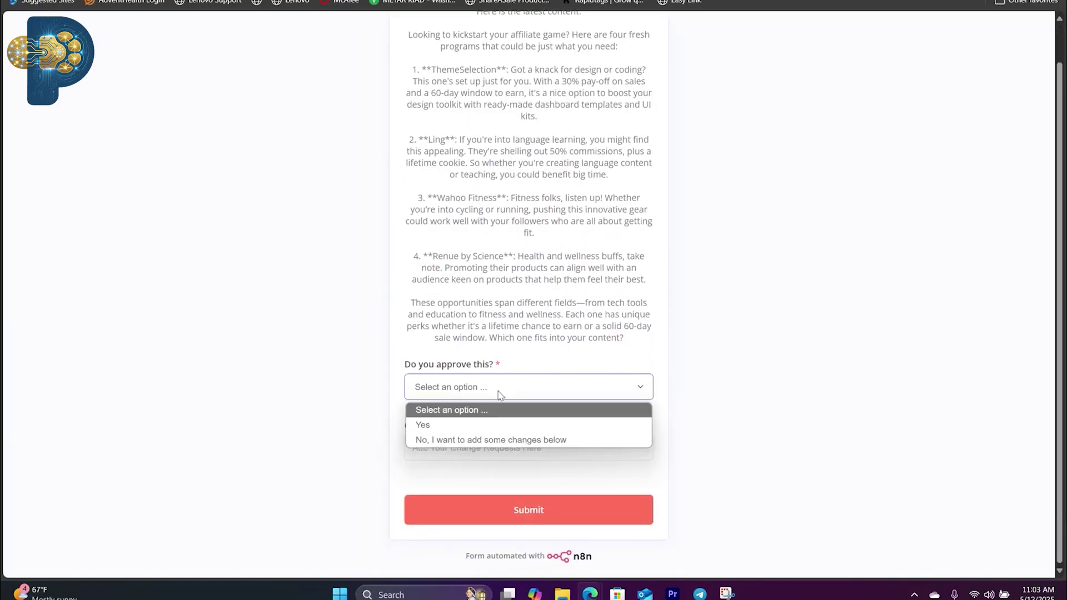
click(482, 427)
click(551, 521)
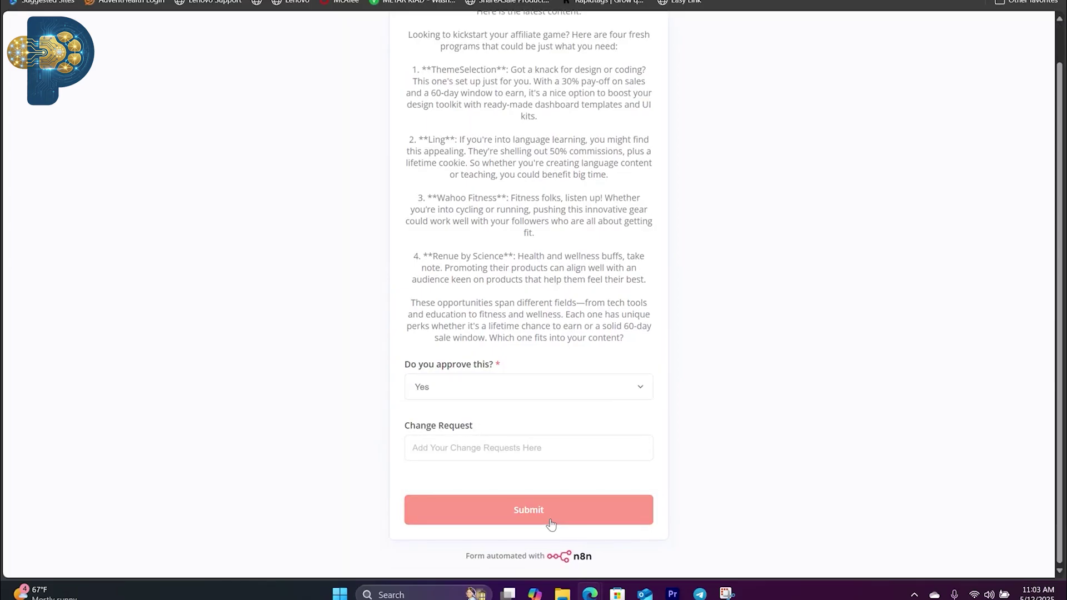
click(312, 0)
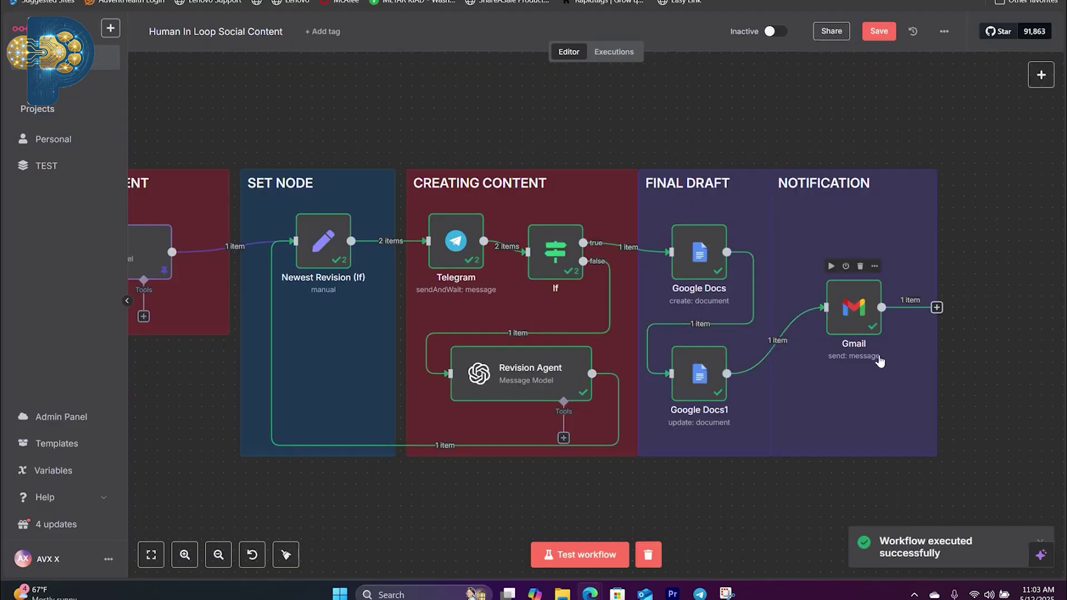
key(1)
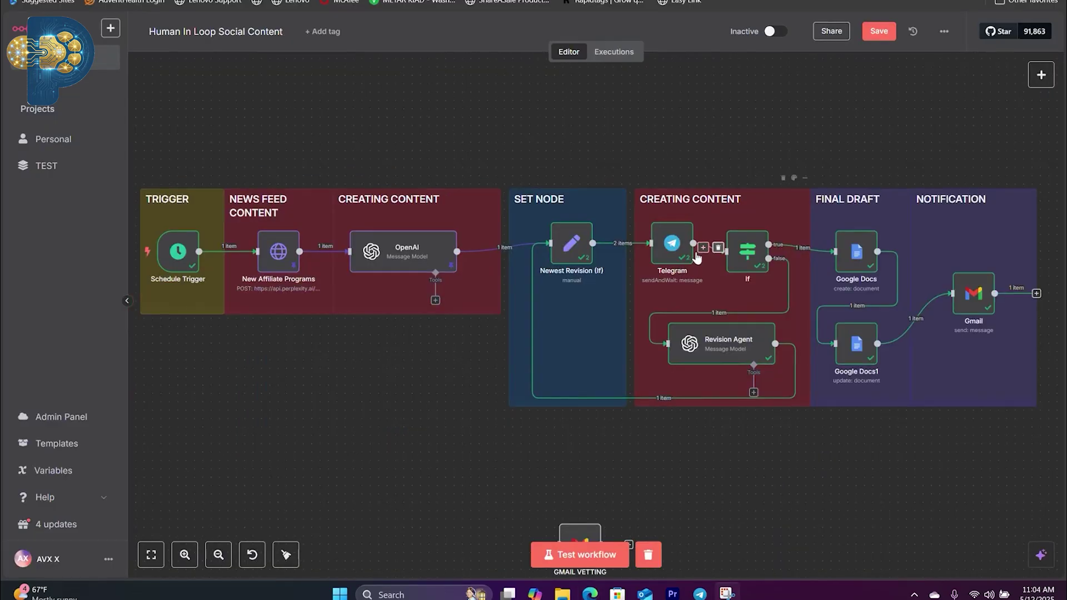